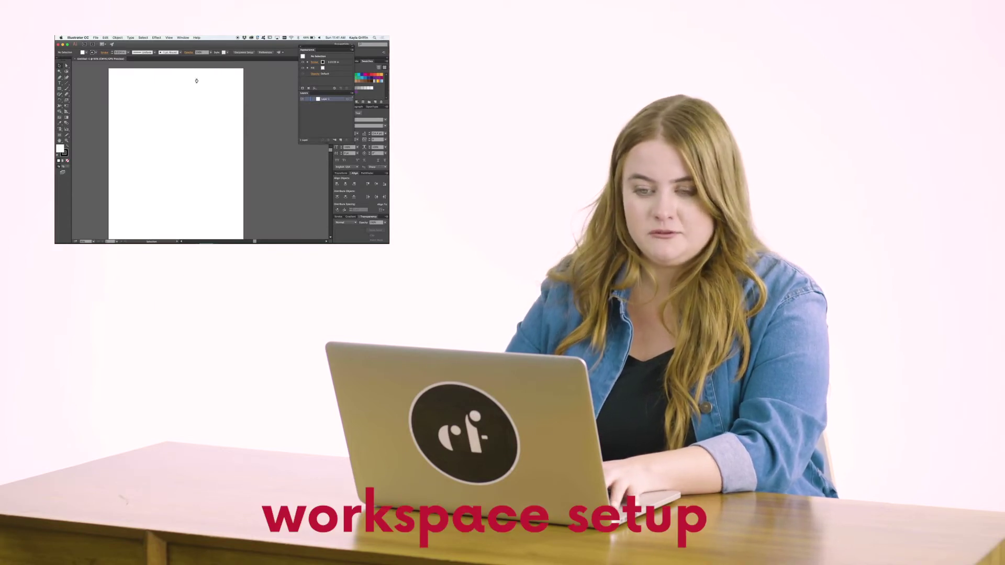
# Switch to the Essentials workspace and float the Appearance panel beside the artboard
pyautogui.click(85, 37)
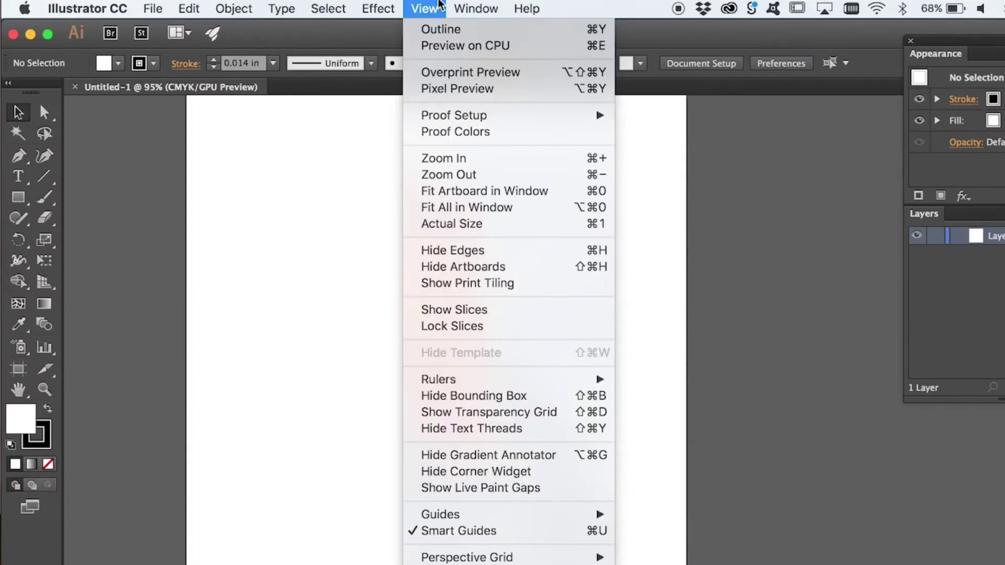
pyautogui.moveTo(182, 37)
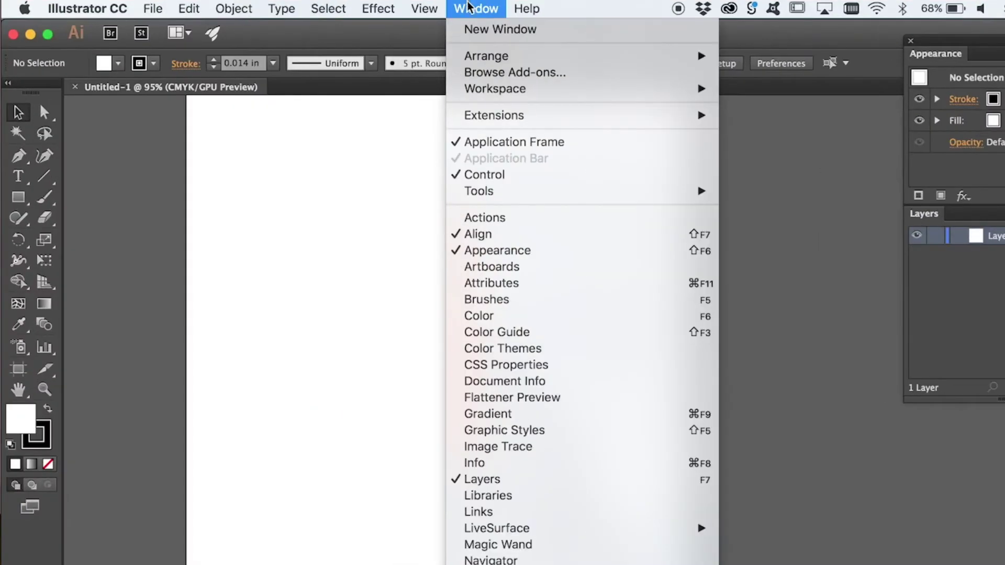
pyautogui.moveTo(503, 94)
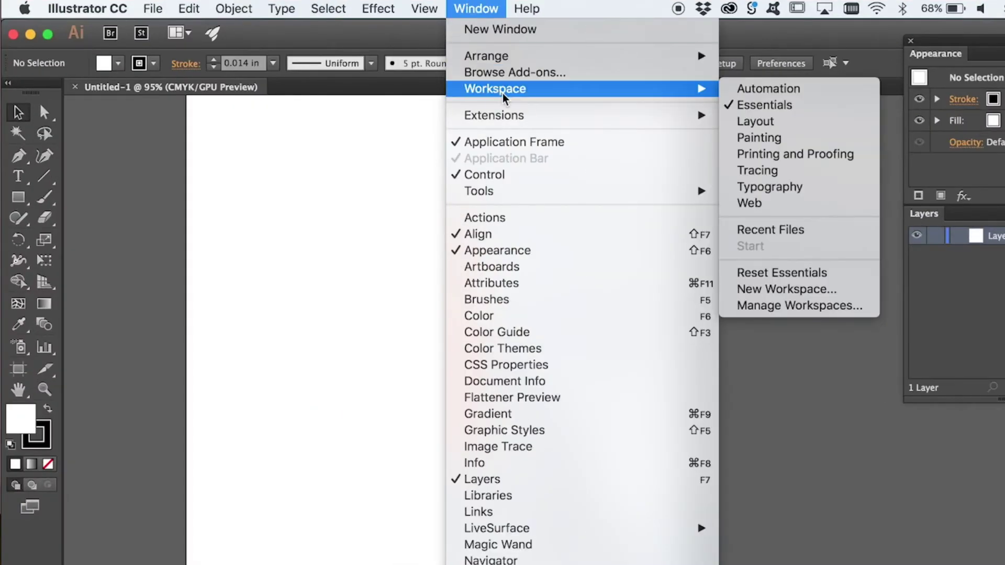
pyautogui.click(743, 106)
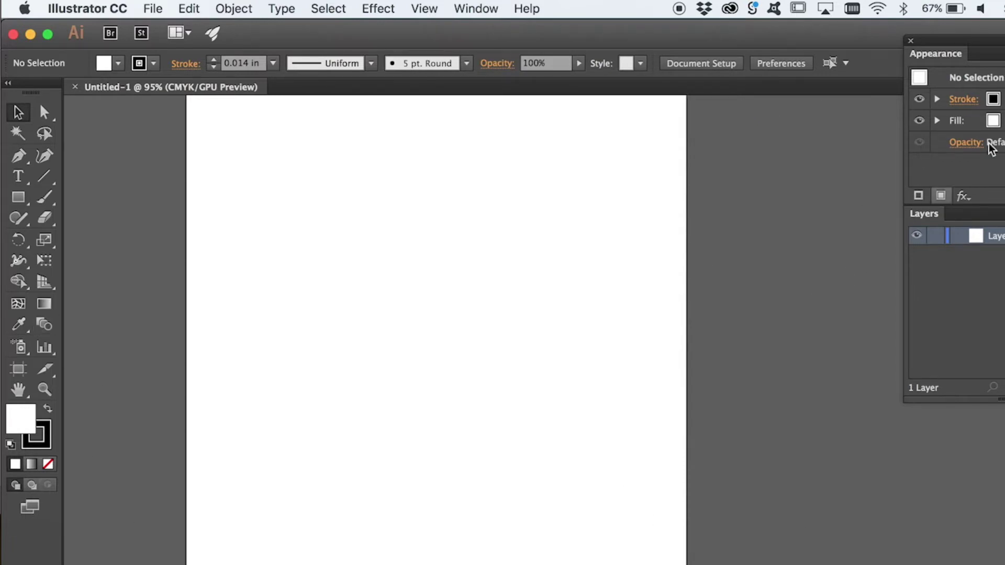
pyautogui.moveTo(958, 42); pyautogui.dragTo(969, 394)
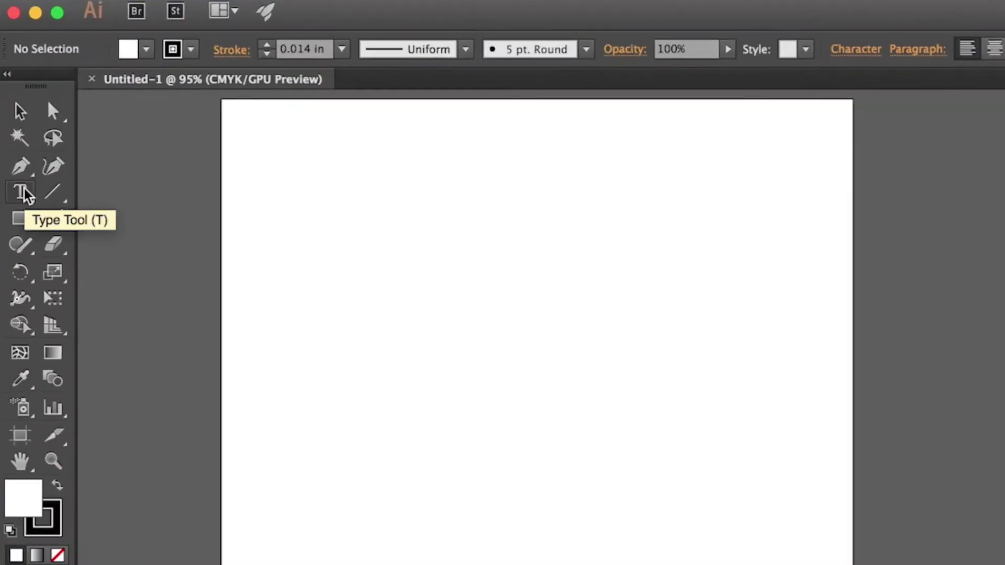
pyautogui.click(22, 194)
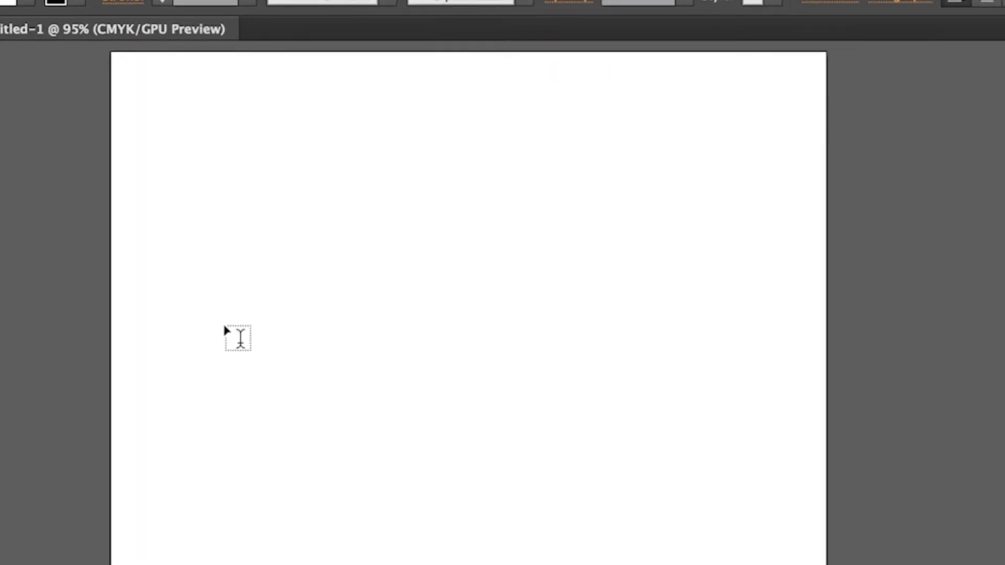
pyautogui.click(225, 321)
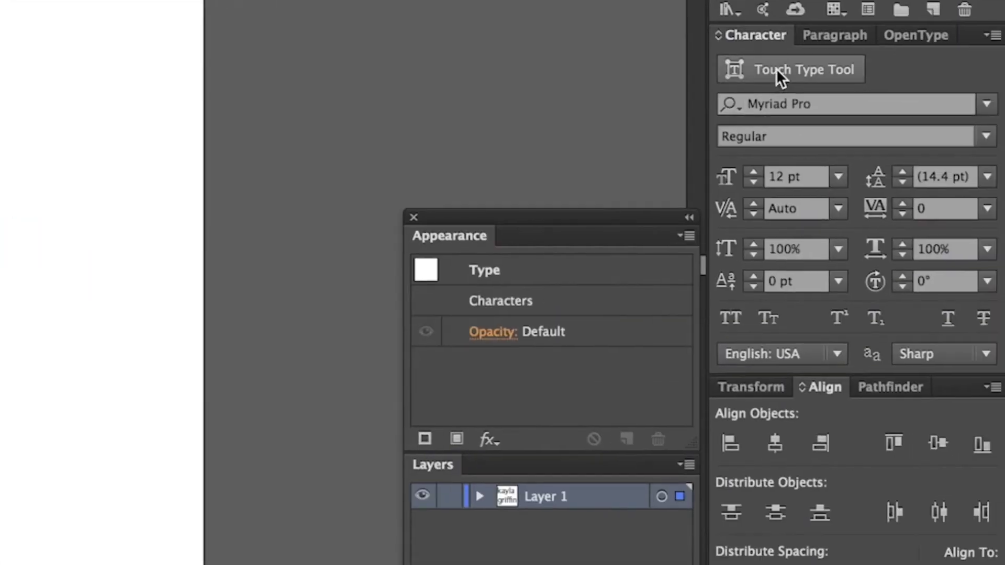
pyautogui.click(840, 177)
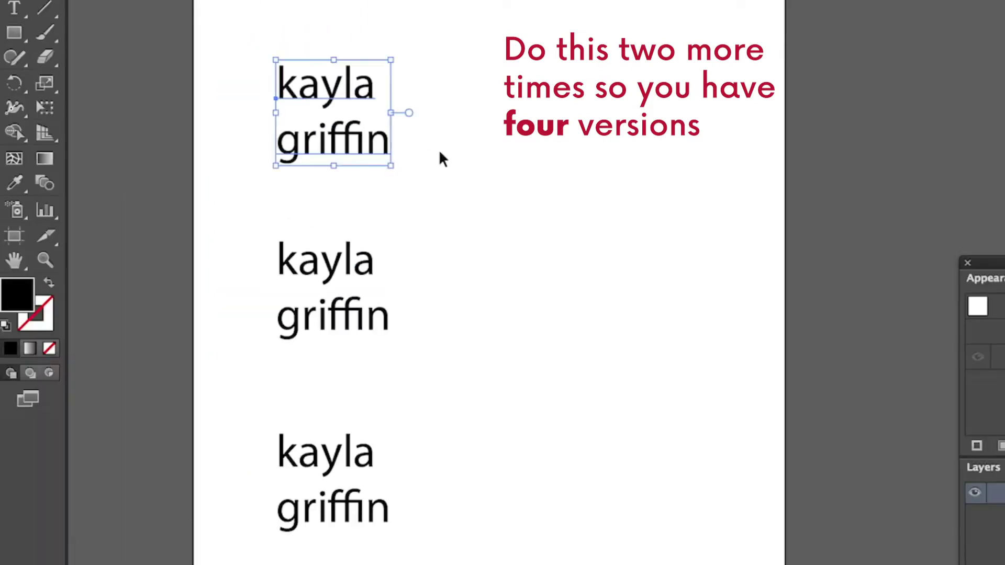
pyautogui.click(446, 160)
pyautogui.click(351, 151)
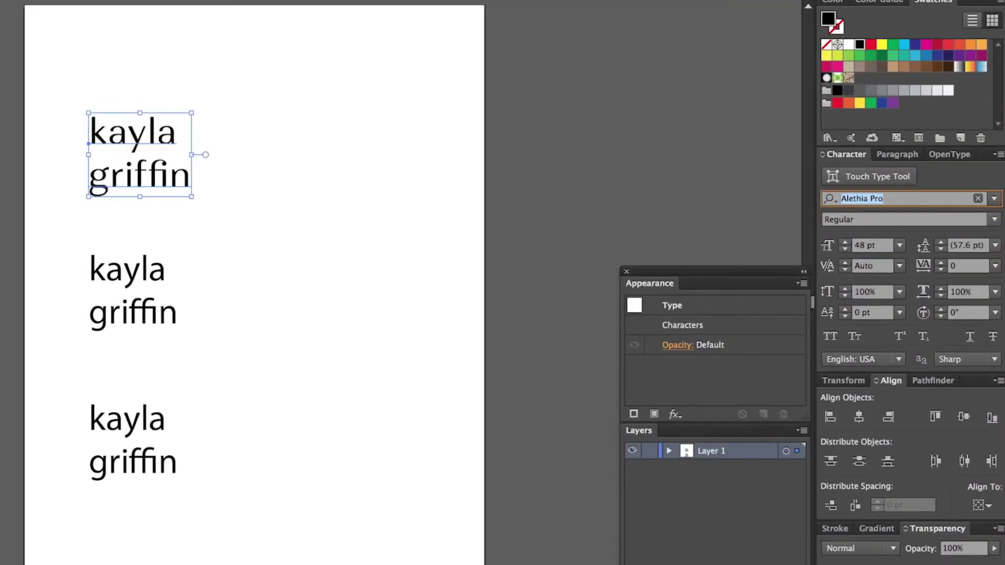
# Set the top name in Argent CF Bold and widen its tracking considerably
pyautogui.press('Down')
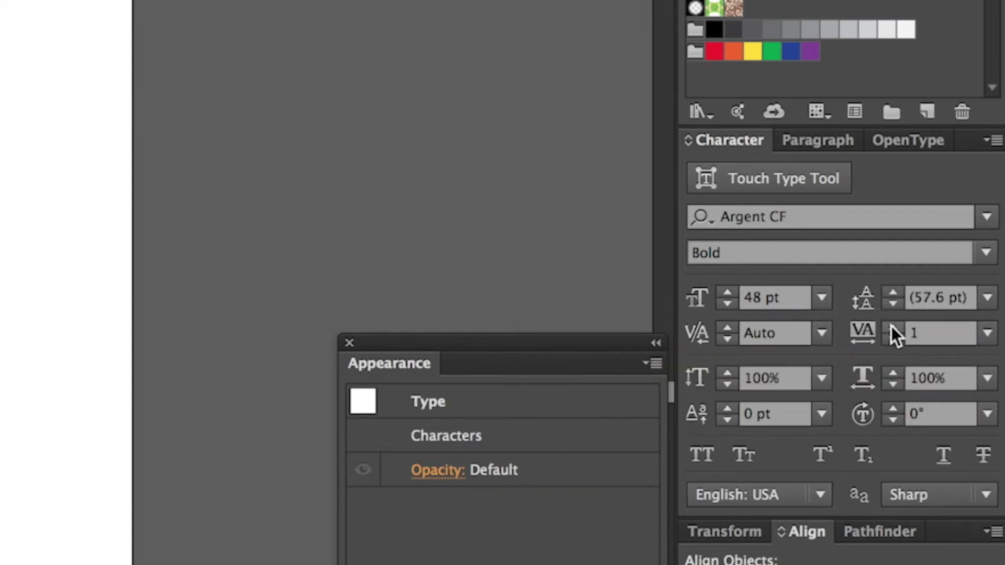
pyautogui.click(892, 325)
pyautogui.click(892, 325)
pyautogui.click(892, 325)
pyautogui.hotkey('alt', 'Right')
pyautogui.hotkey('alt', 'Right')
pyautogui.hotkey('alt', 'Right')
pyautogui.hotkey('alt', 'Right')
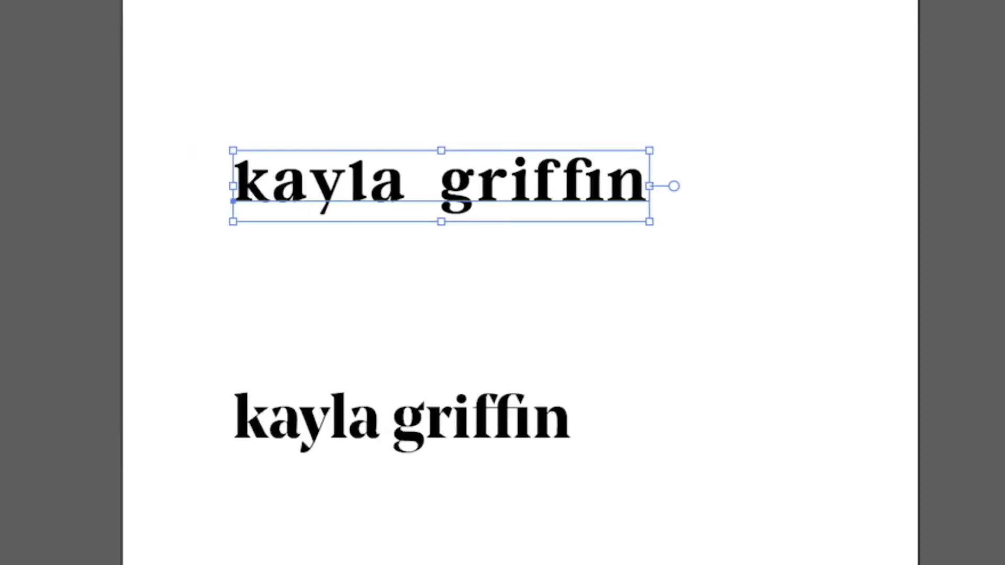
pyautogui.hotkey('alt', 'Right')
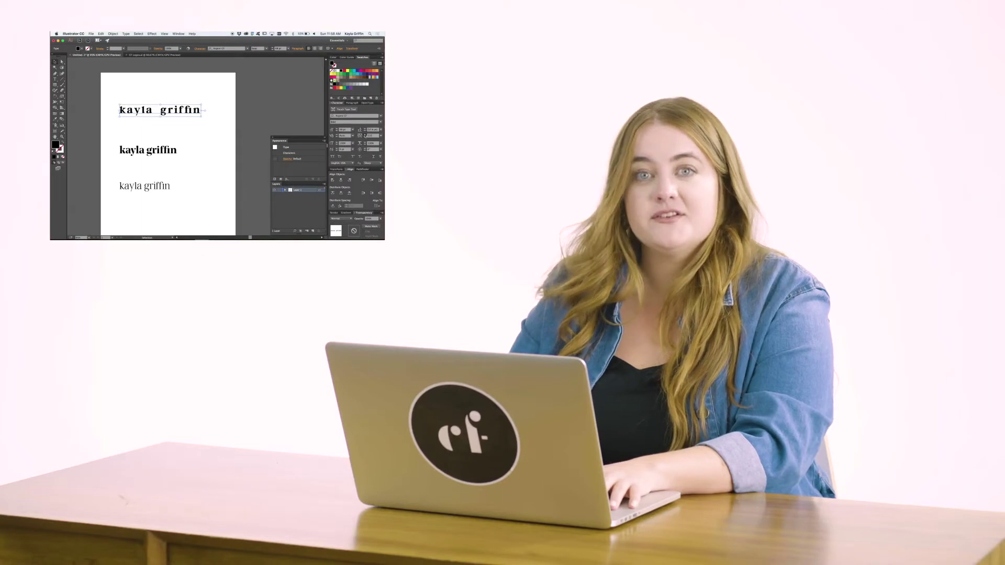
# Select all the headline's letters and apply All Caps from the Character panel
pyautogui.tripleClick(163, 110)
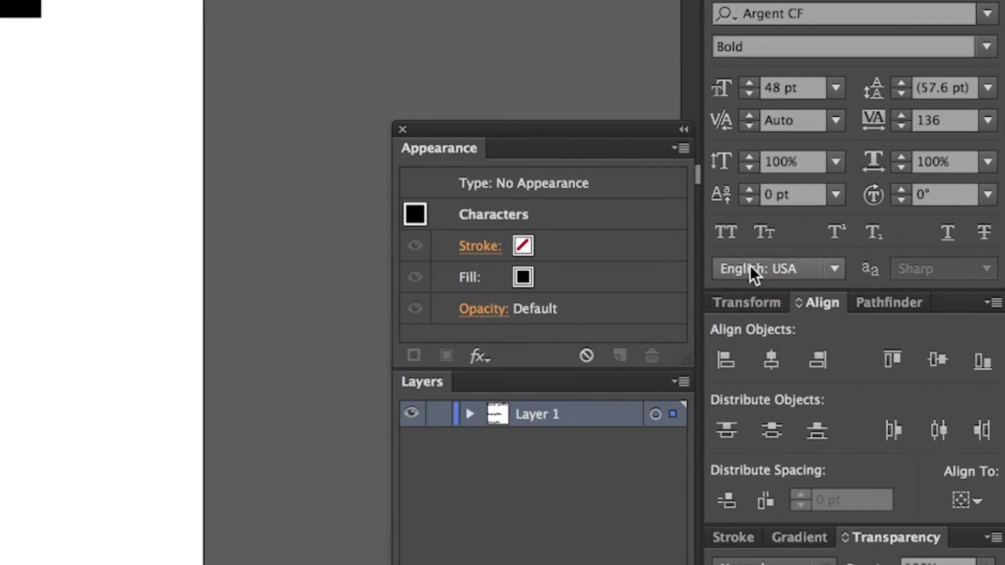
pyautogui.click(730, 236)
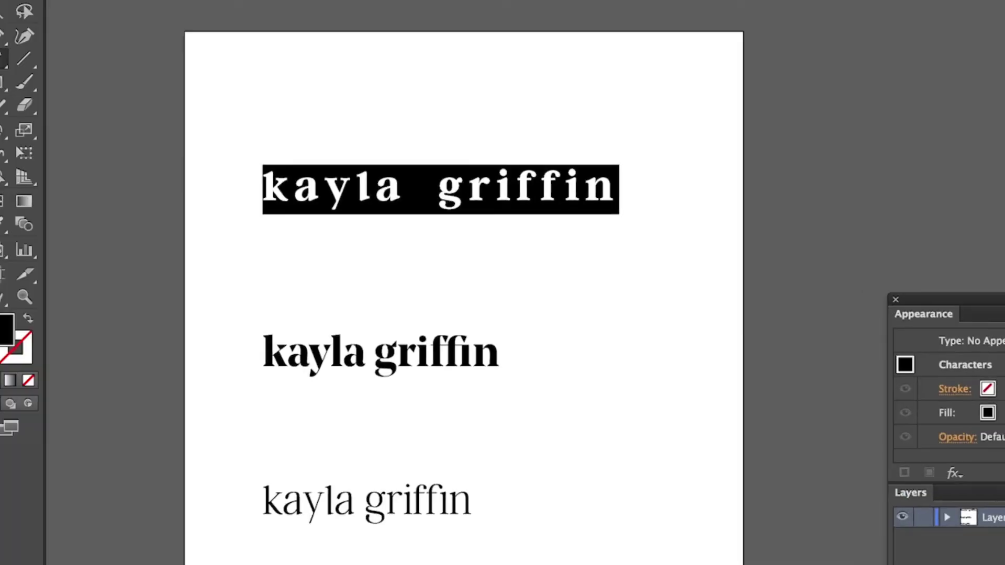
pyautogui.click(733, 231)
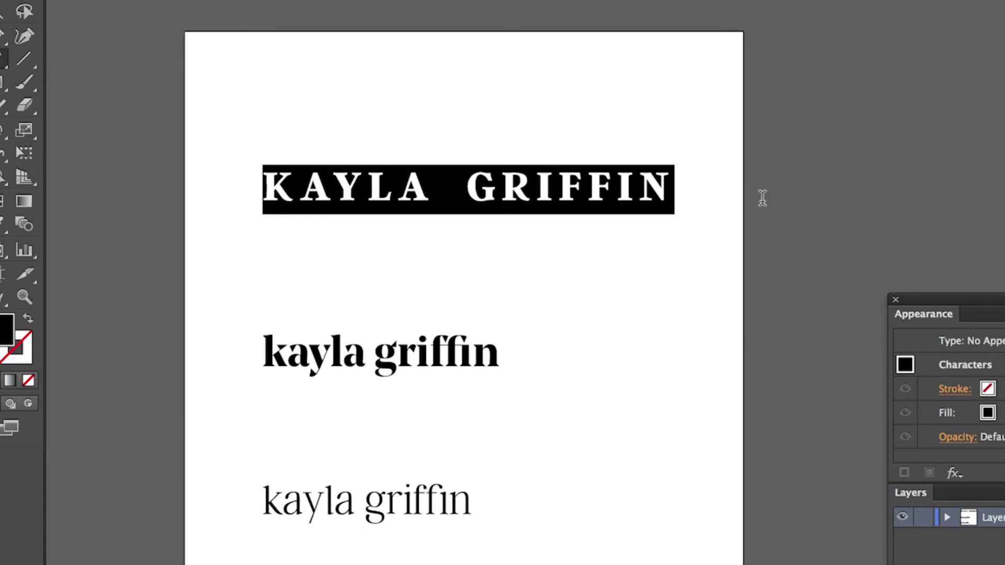
pyautogui.press('Escape')
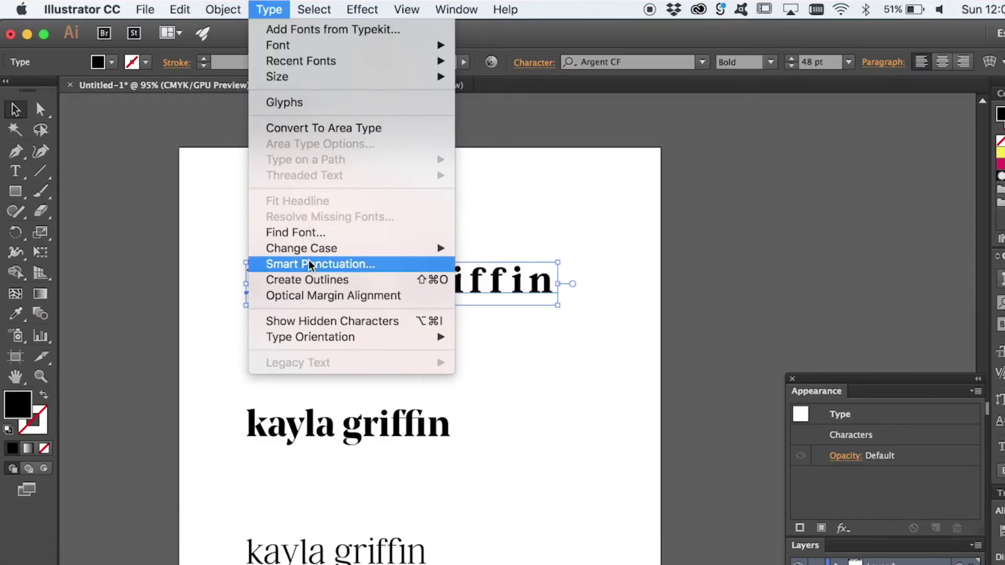
pyautogui.moveTo(309, 254)
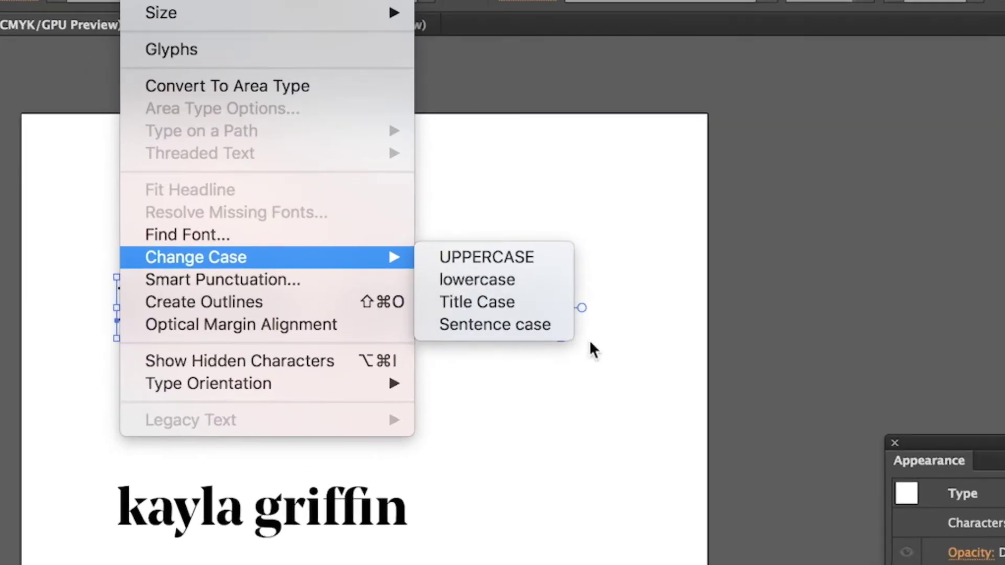
pyautogui.click(526, 281)
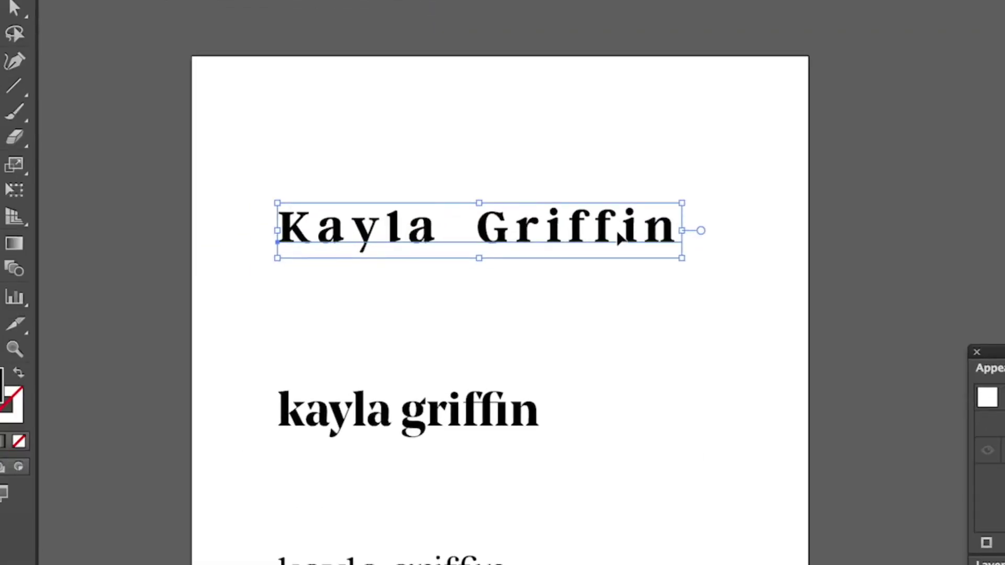
pyautogui.click(671, 334)
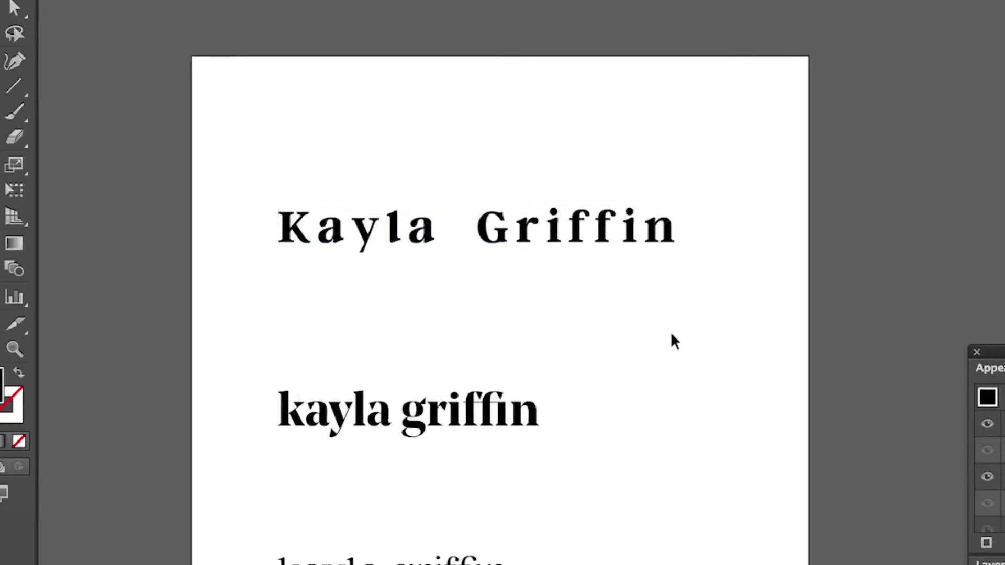
pyautogui.click(535, 236)
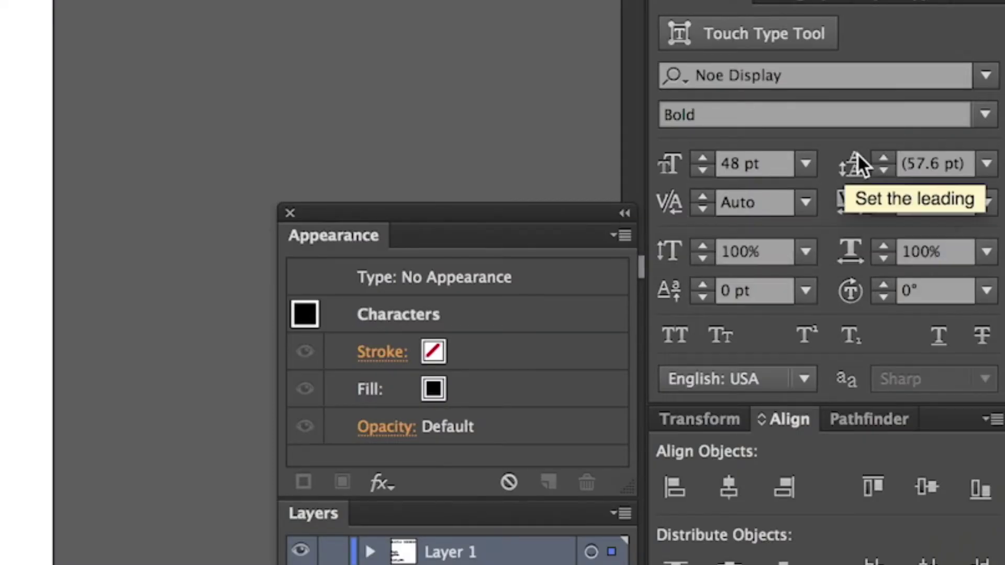
pyautogui.click(884, 171)
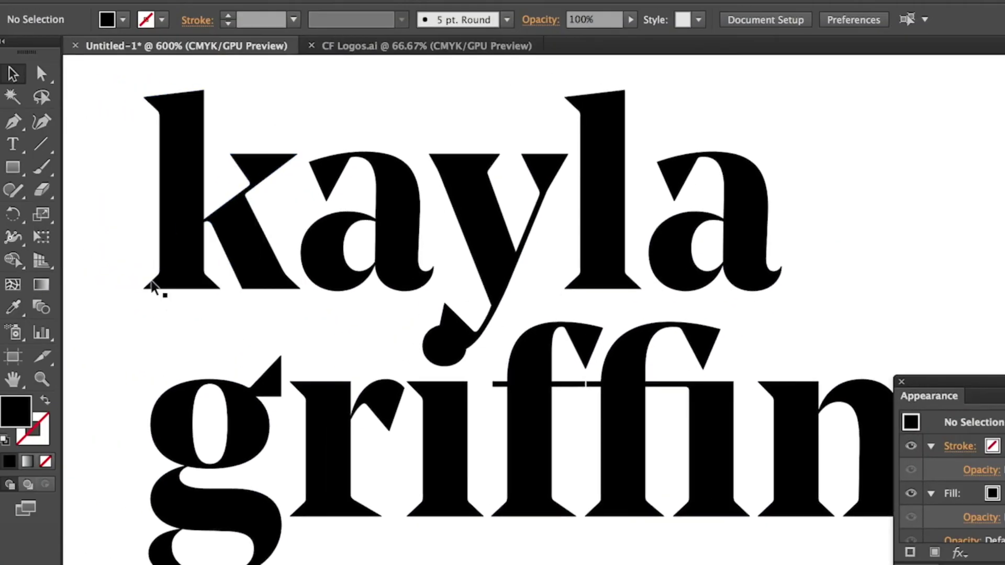
# With Direct Selection, test-drag the k's top serif anchor outward, then undo it
pyautogui.press('a')
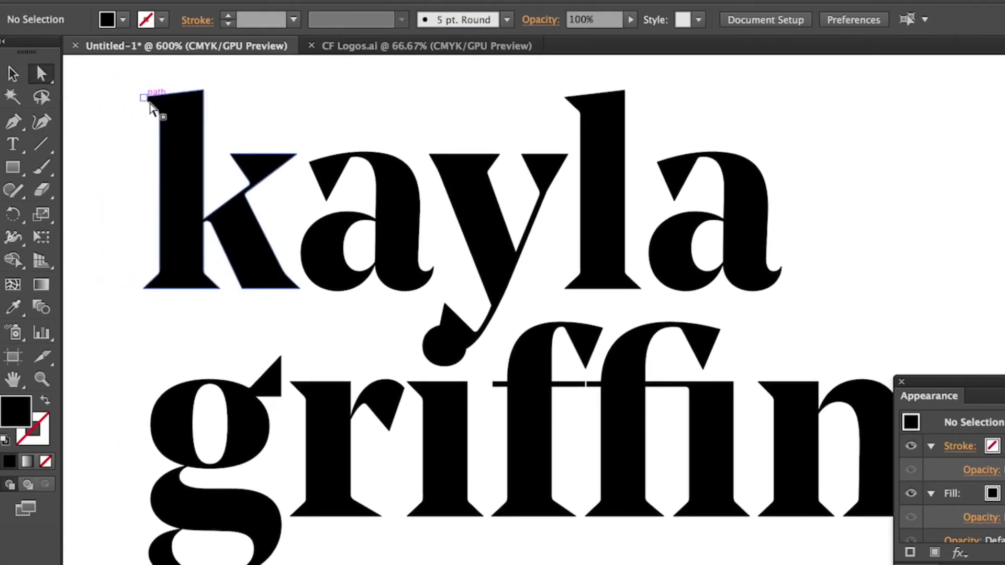
pyautogui.moveTo(144, 97); pyautogui.dragTo(91, 101)
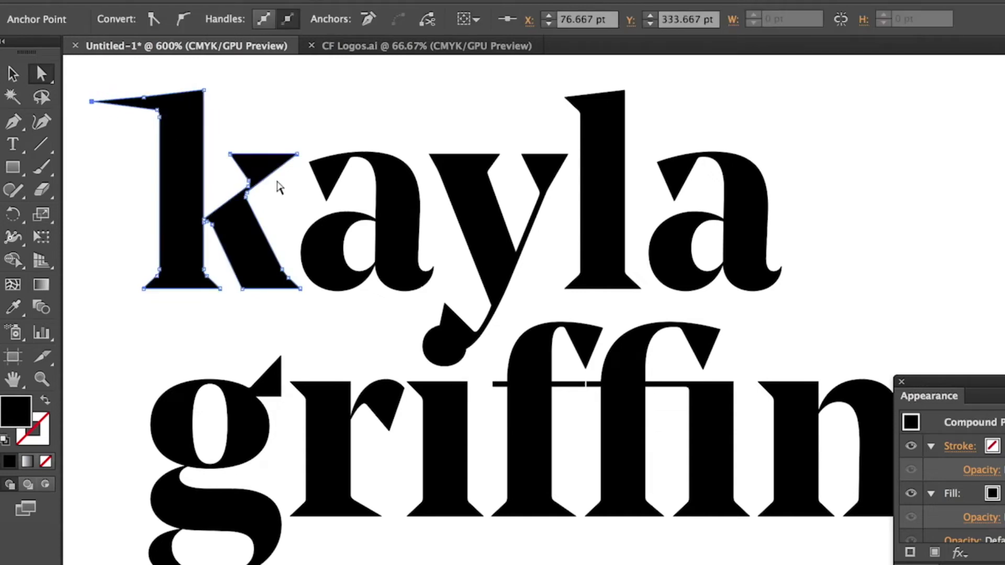
pyautogui.hotkey('ctrl', 'z')
# Zoom in and select the y's ball terminal together with the i stem
pyautogui.click(354, 117)
pyautogui.hotkey('ctrl', '=')
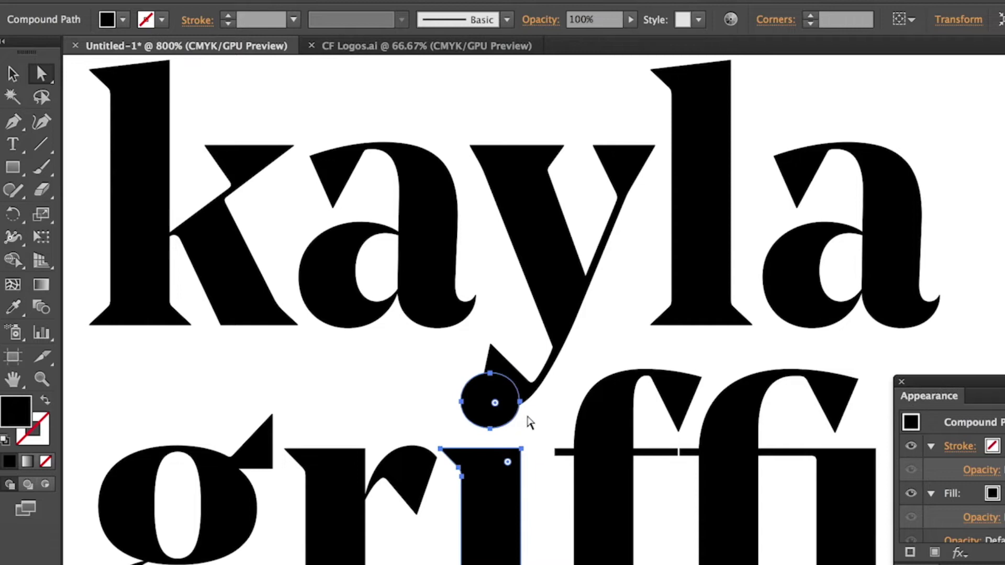
pyautogui.click(565, 445)
pyautogui.click(485, 414)
pyautogui.click(550, 449)
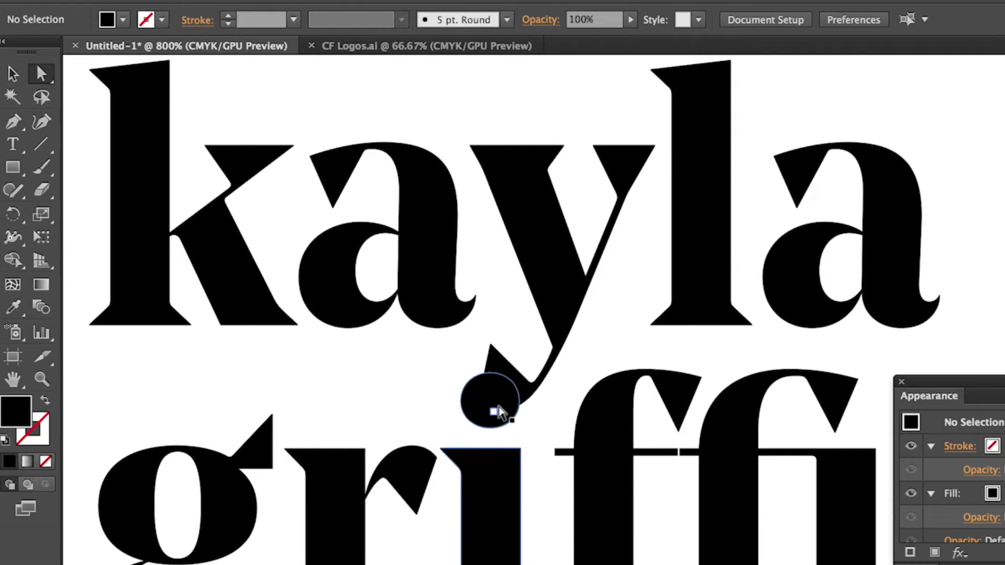
pyautogui.click(497, 412)
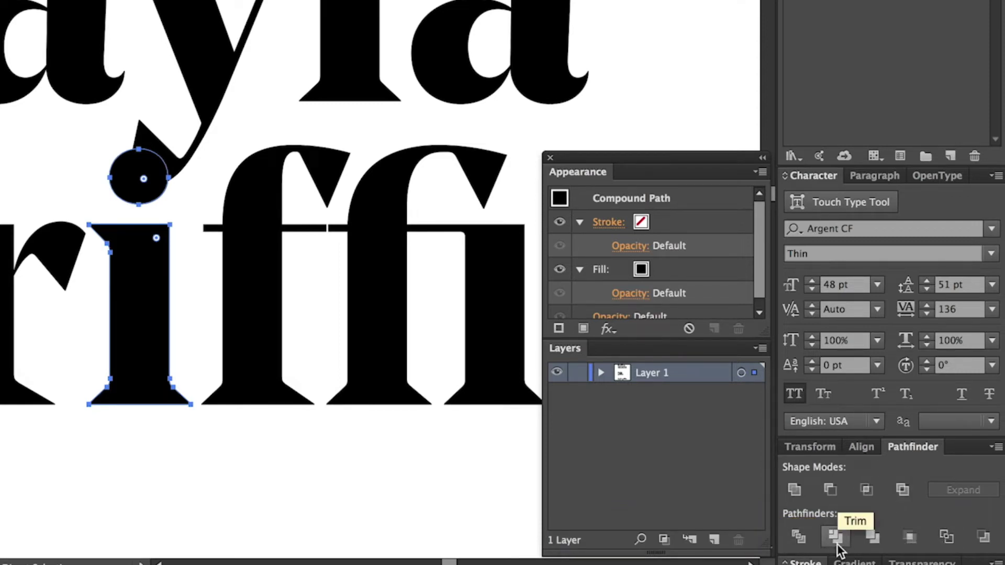
pyautogui.click(800, 536)
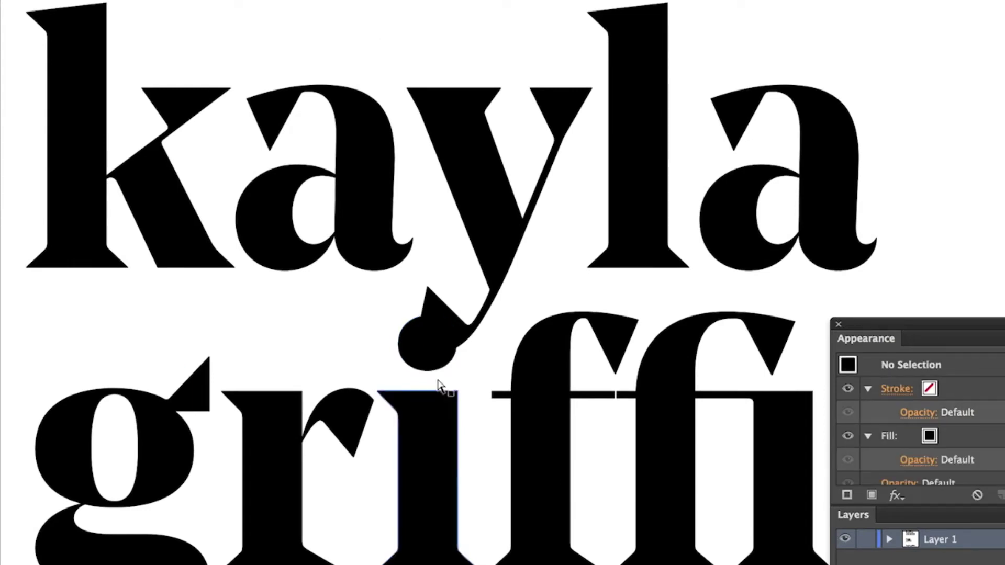
pyautogui.click(433, 349)
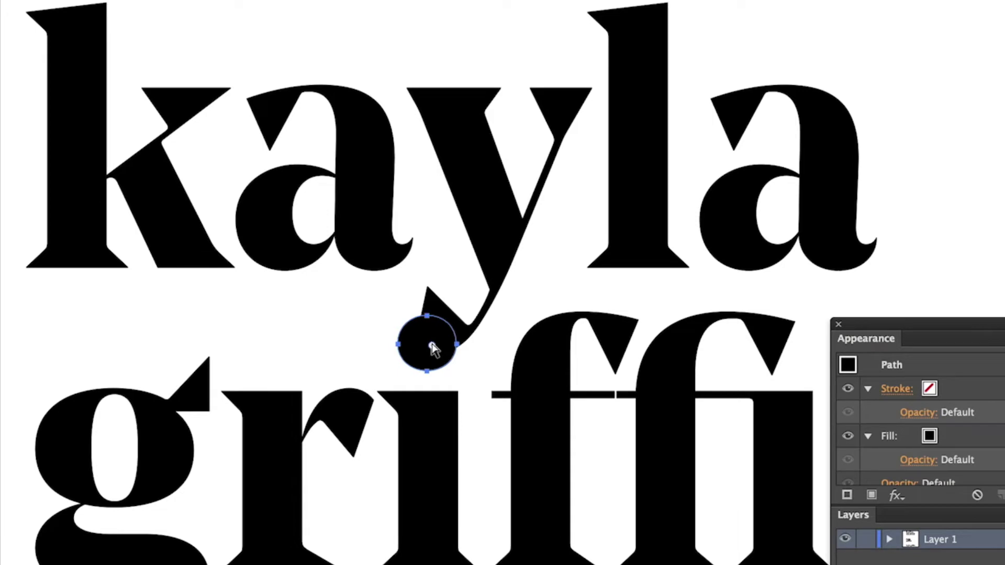
pyautogui.scroll(2, 433, 349)
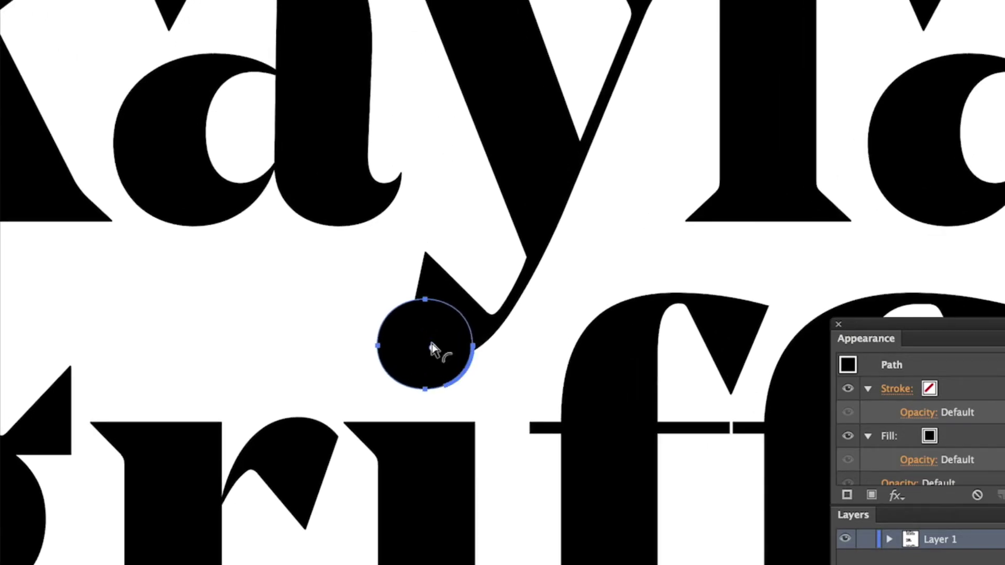
pyautogui.scroll(-3, 432, 349)
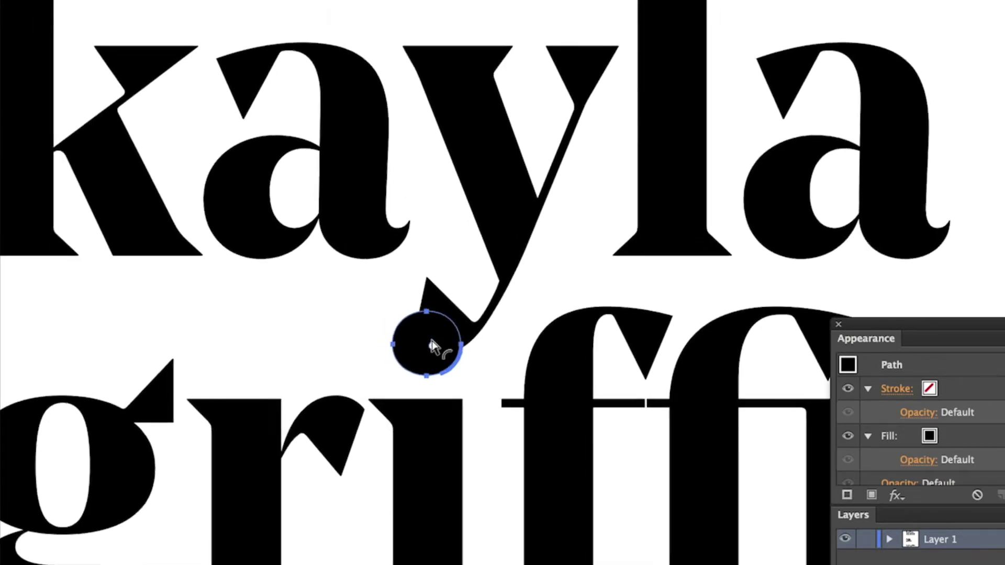
pyautogui.scroll(4, 432, 347)
pyautogui.scroll(-1, 417, 387)
pyautogui.press('Delete')
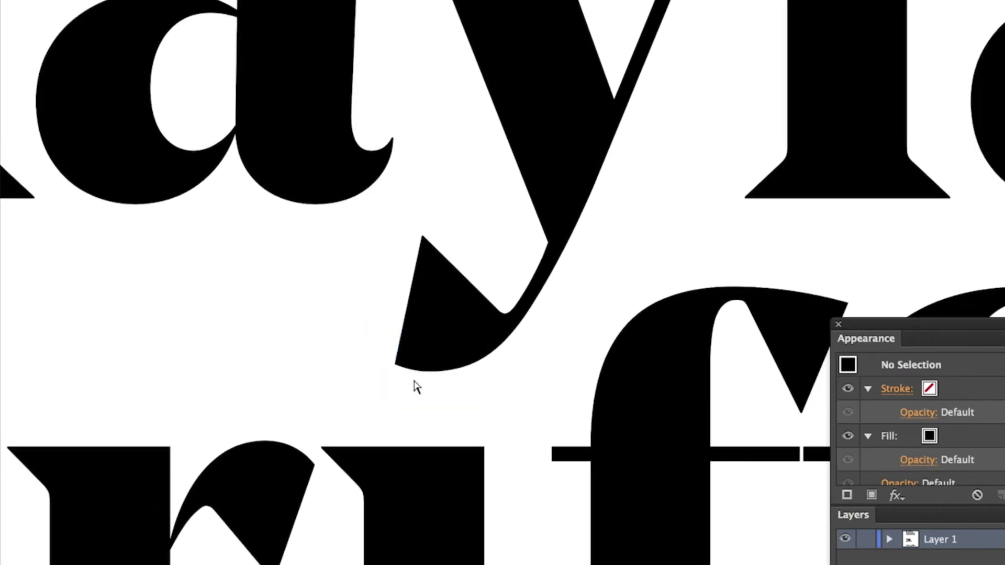
pyautogui.scroll(-4, 413, 386)
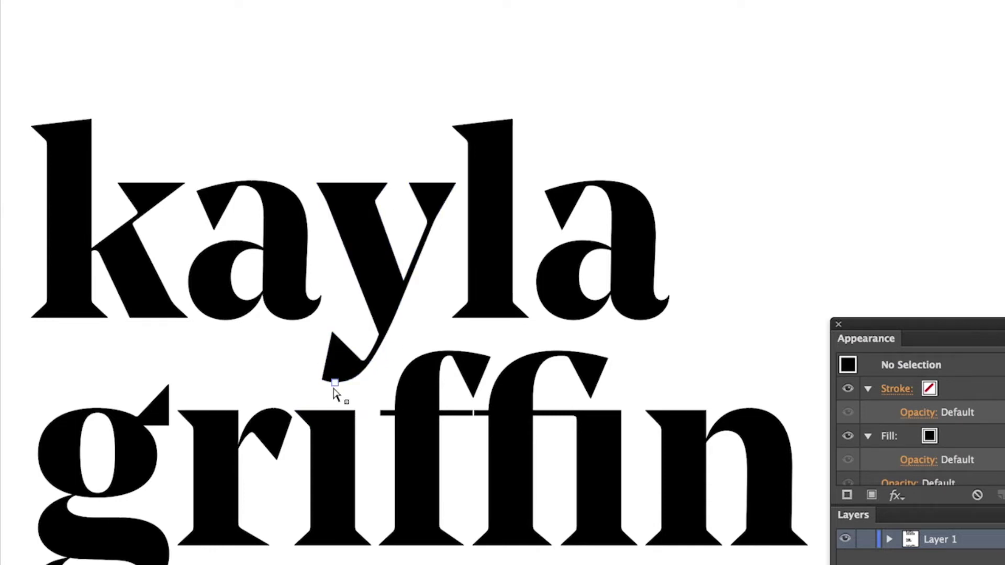
pyautogui.scroll(-2, 353, 399)
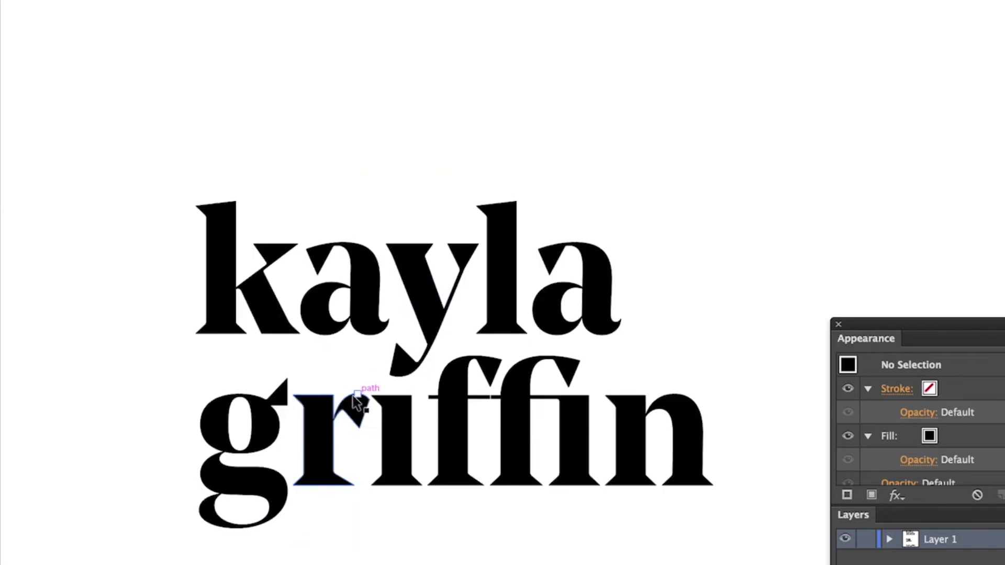
pyautogui.scroll(5, 354, 402)
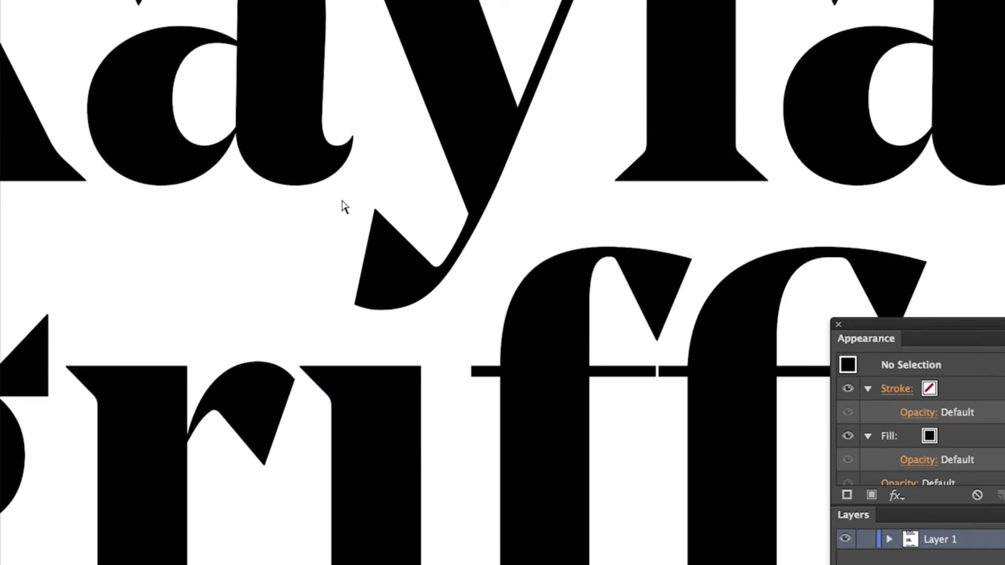
pyautogui.moveTo(343, 206); pyautogui.dragTo(453, 341)
pyautogui.click(454, 341)
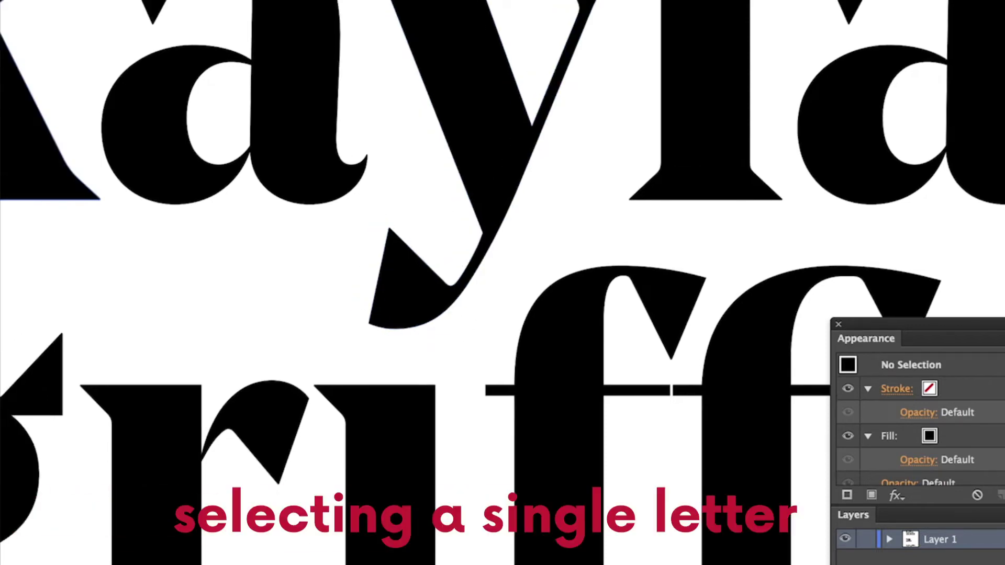
pyautogui.click(390, 467)
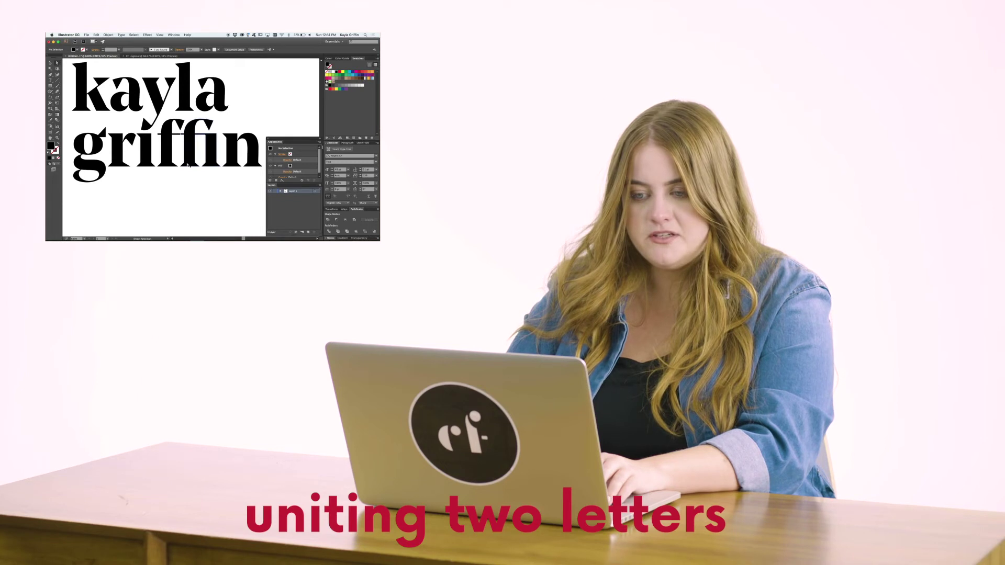
# Stretch the first f's crossbar anchors right to meet the ffi ligature, checking it zoomed in
pyautogui.scroll(5, 187, 165)
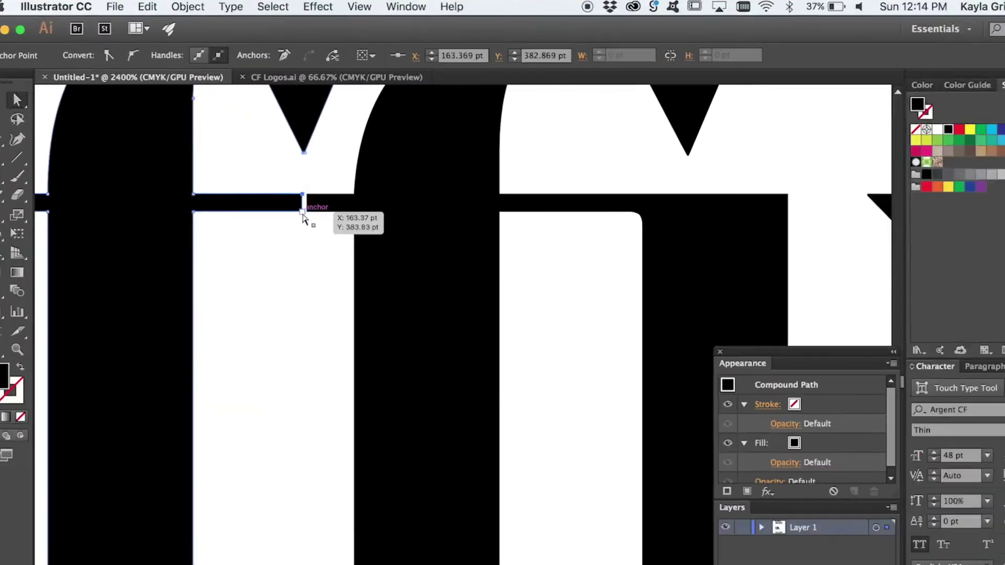
pyautogui.click(304, 212)
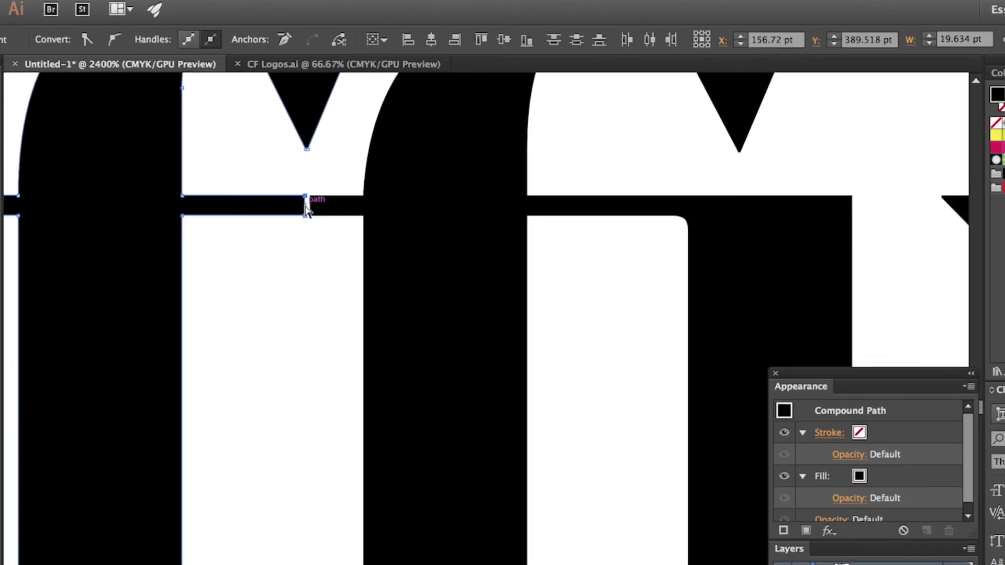
pyautogui.moveTo(307, 206); pyautogui.dragTo(345, 212)
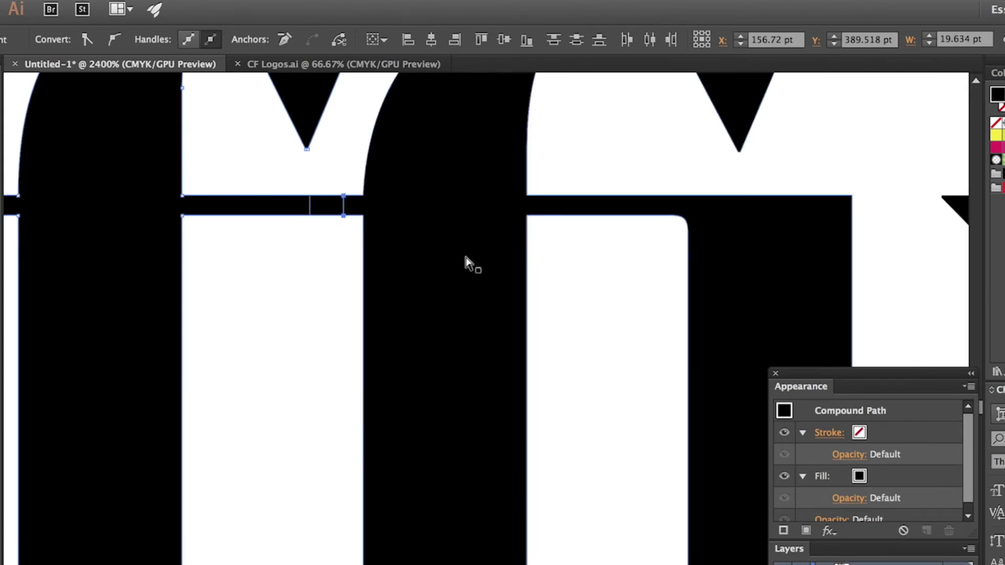
pyautogui.press('super+minus')
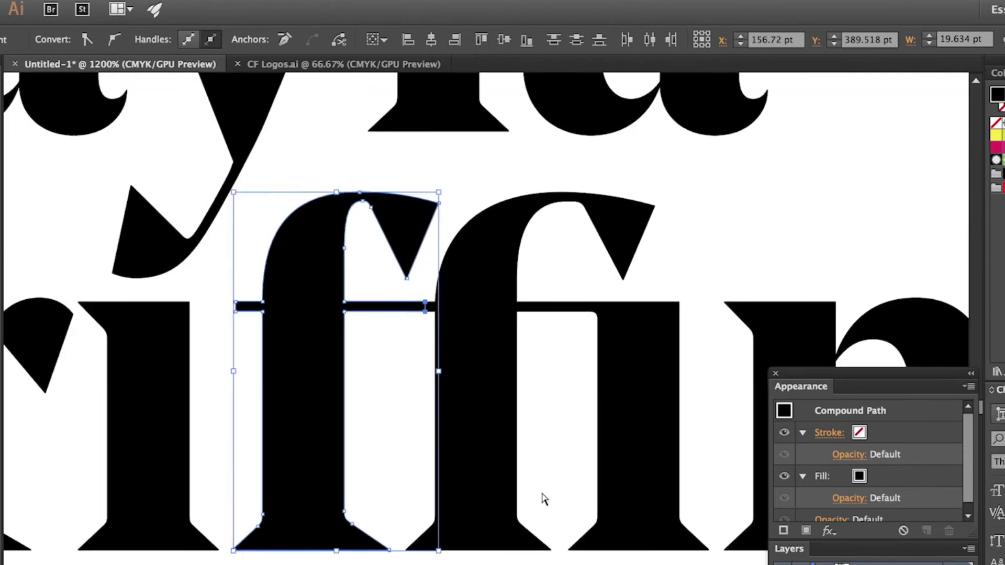
pyautogui.press('super+shift+a')
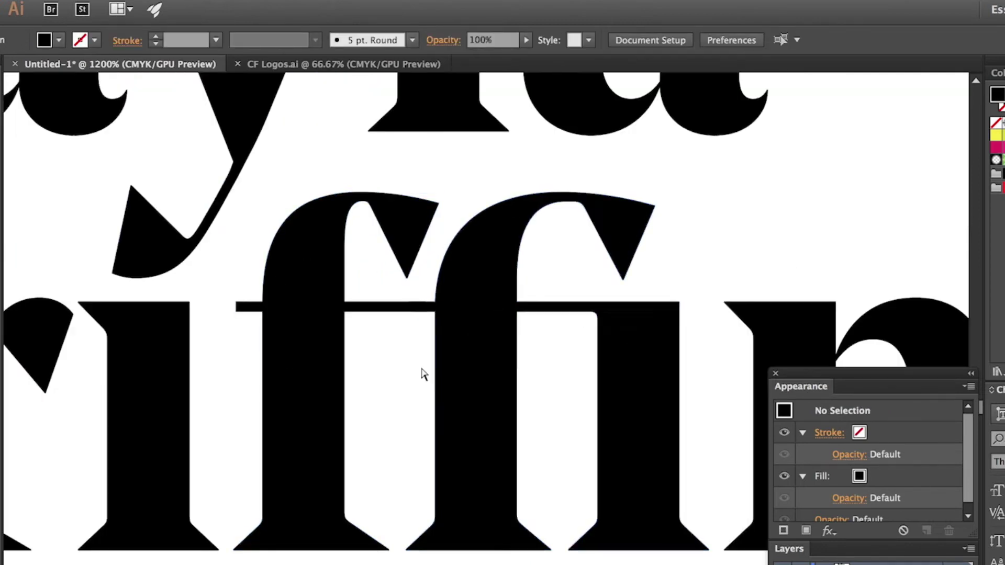
pyautogui.press('super+equal')
pyautogui.press('super+equal')
pyautogui.press('super+equal')
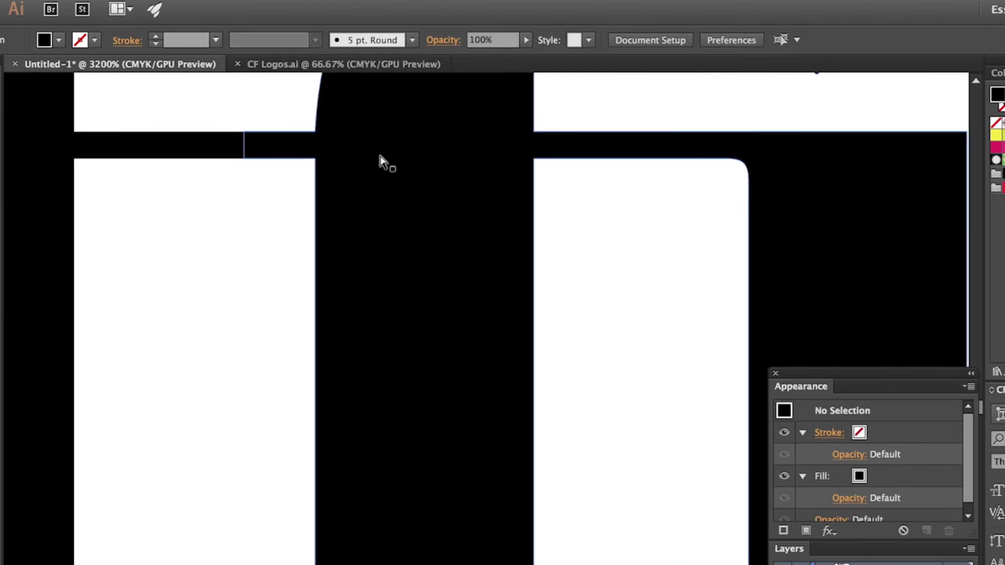
pyautogui.press('super+minus')
pyautogui.press('super+minus')
pyautogui.press('super+minus')
# Unite the first f and the ffi ligature into one shape with Pathfinder
pyautogui.click(335, 416)
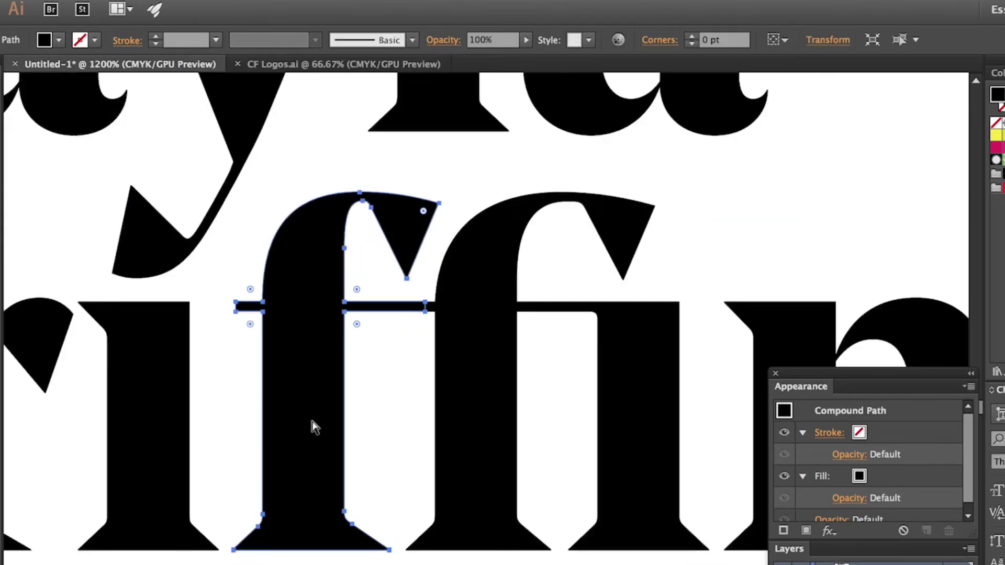
pyautogui.keyDown('shift'); pyautogui.click(446, 421); pyautogui.keyUp('shift')
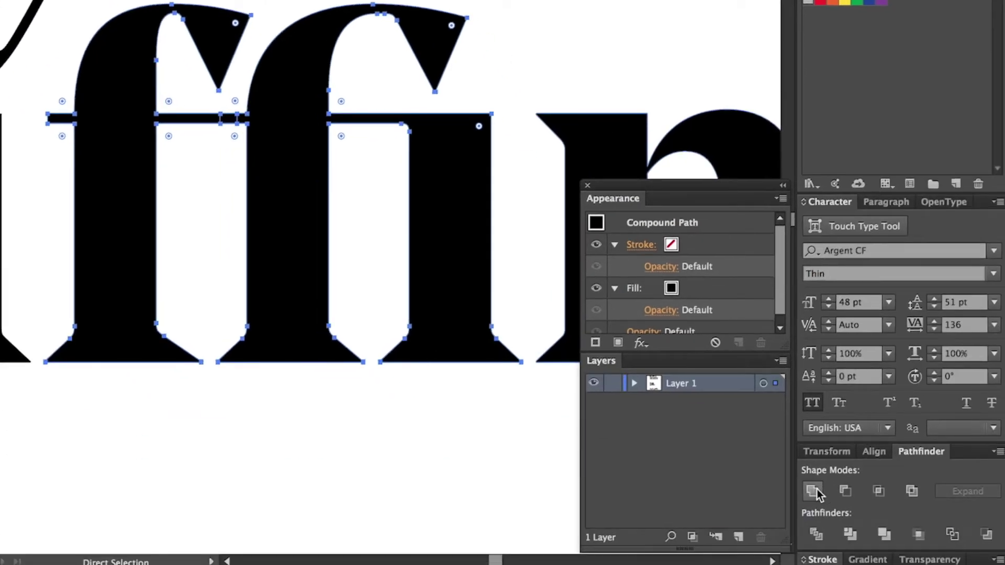
pyautogui.click(814, 491)
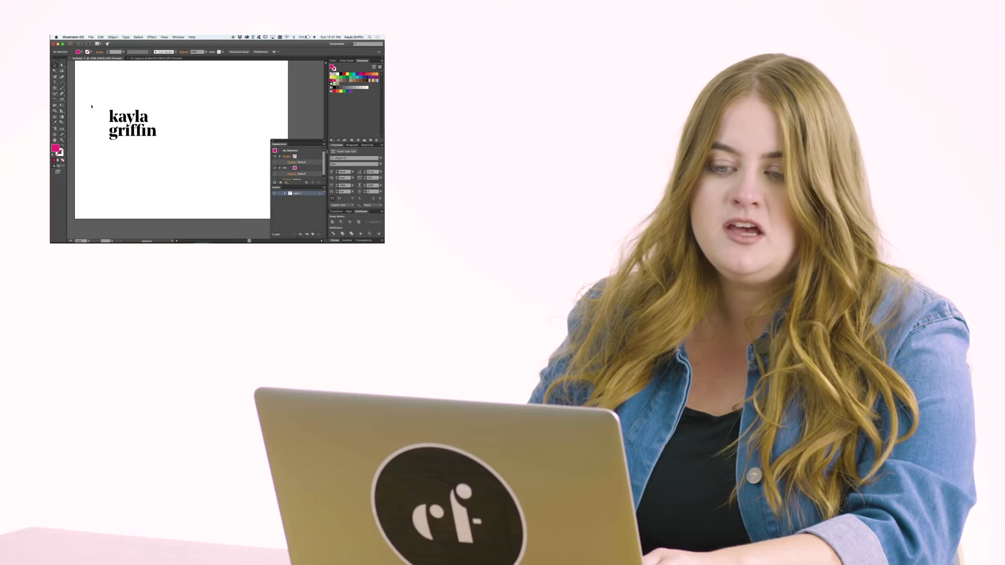
pyautogui.press('m')
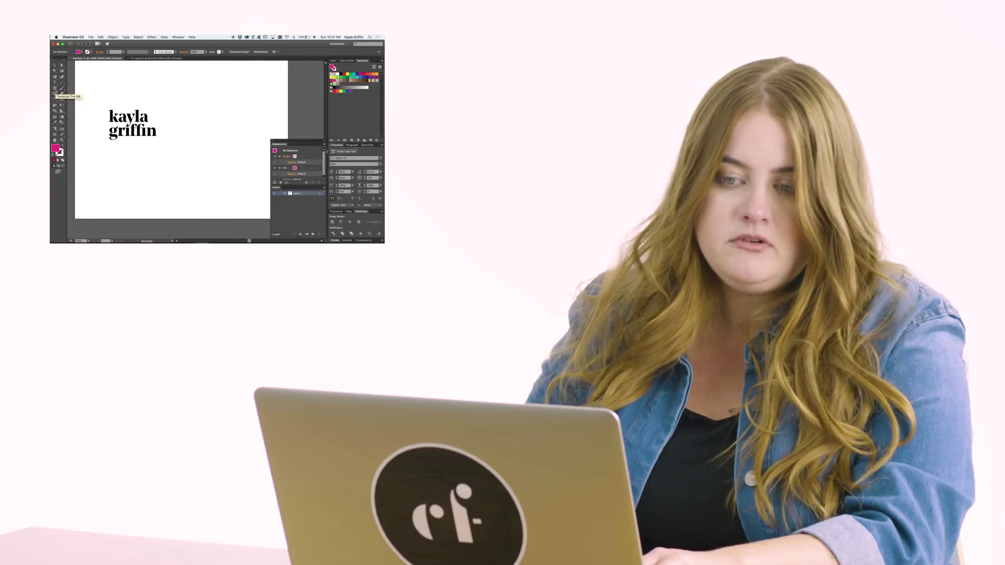
pyautogui.press('v')
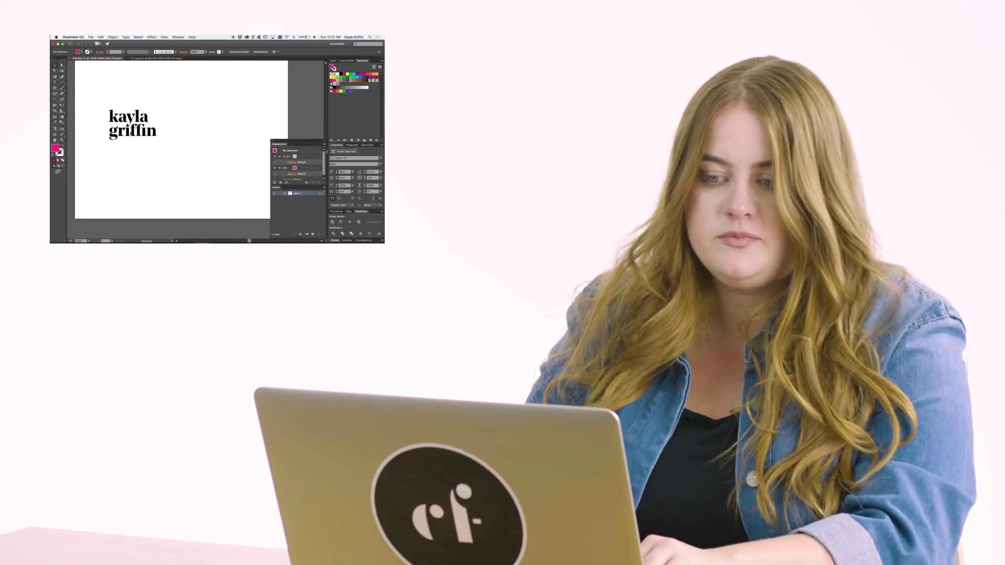
pyautogui.click(128, 127)
pyautogui.moveTo(128, 128); pyautogui.dragTo(207, 128)
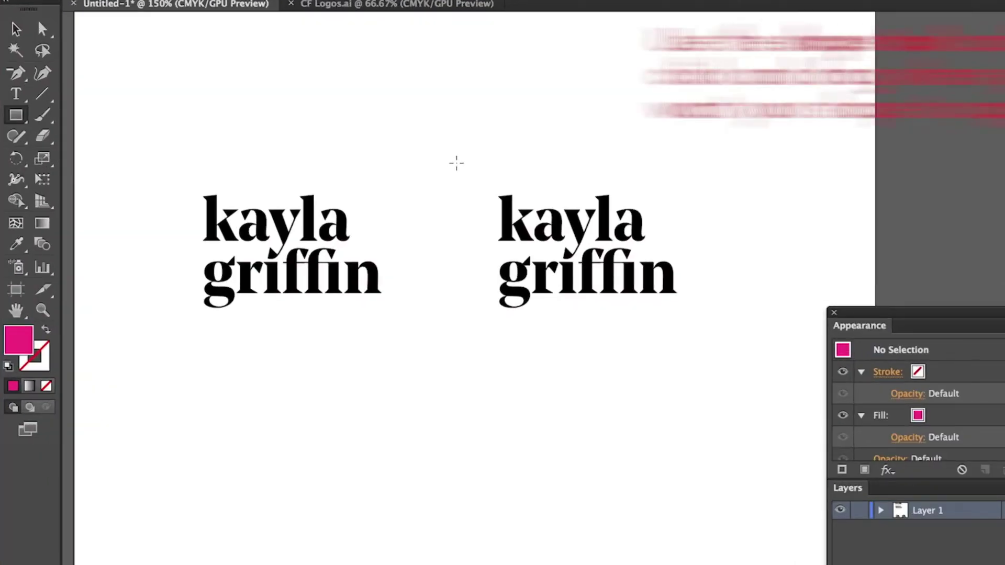
# Draw a pink rectangle over the copy and send it to the back
pyautogui.moveTo(461, 162); pyautogui.dragTo(715, 339)
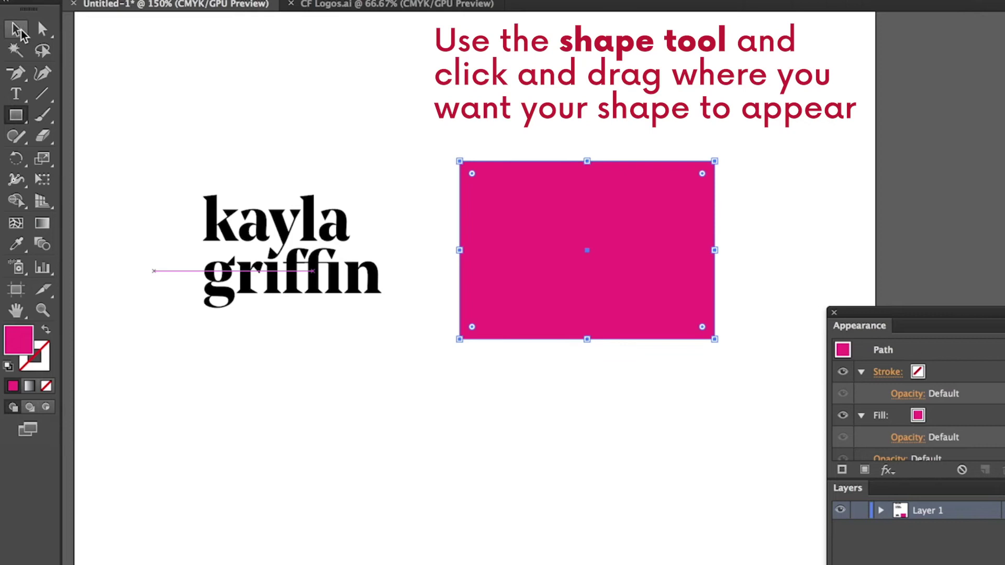
pyautogui.click(16, 30)
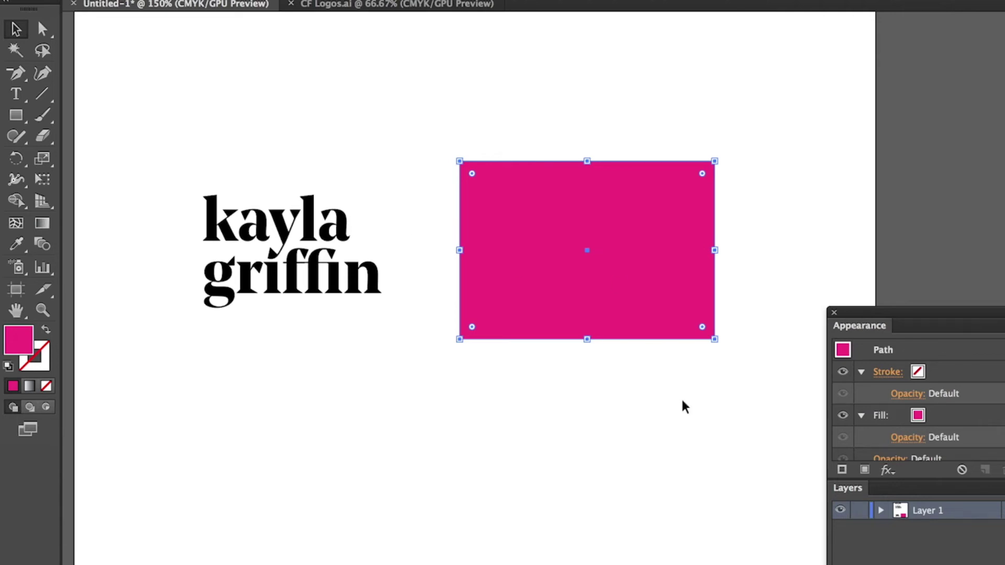
pyautogui.click(236, 7)
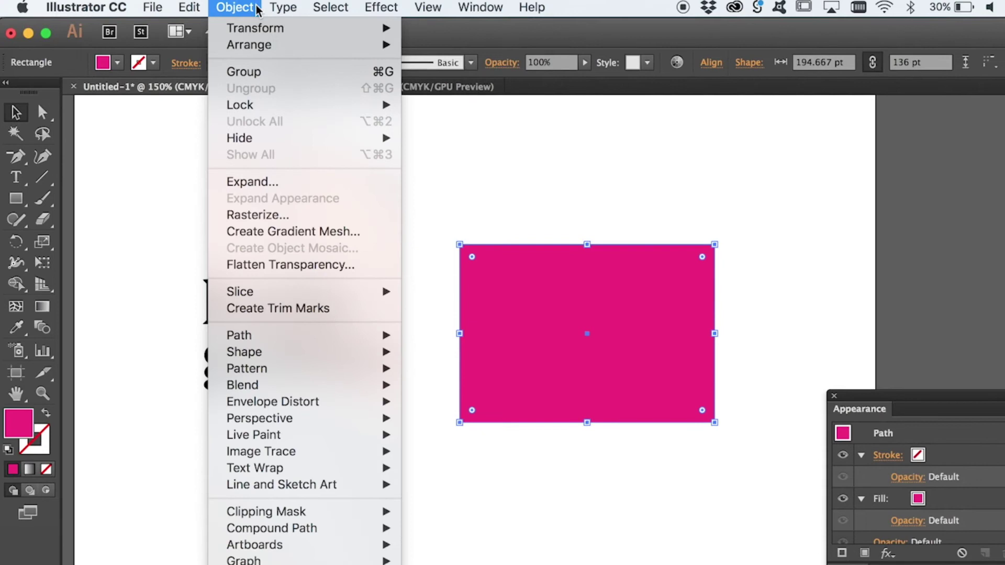
pyautogui.moveTo(272, 48)
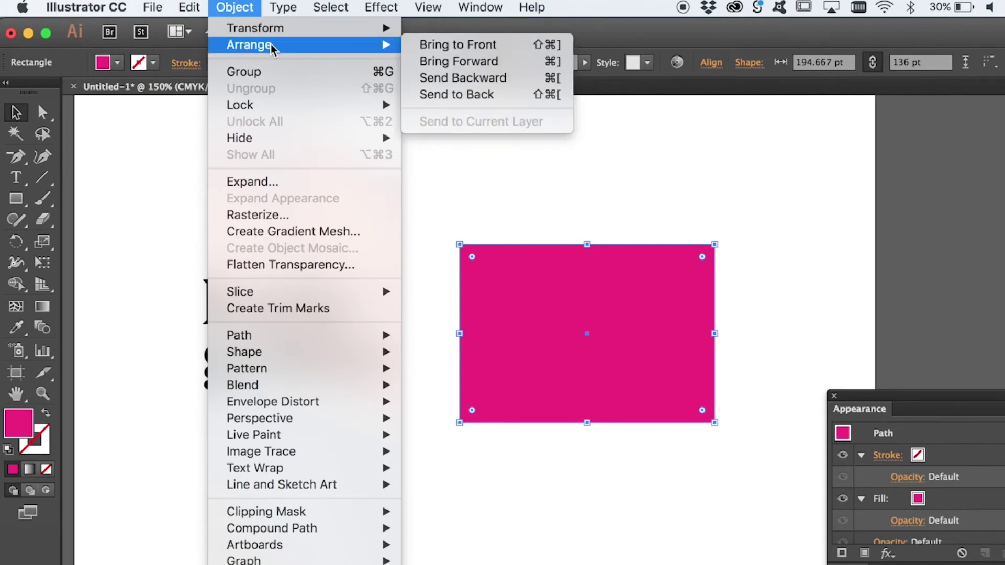
pyautogui.click(489, 94)
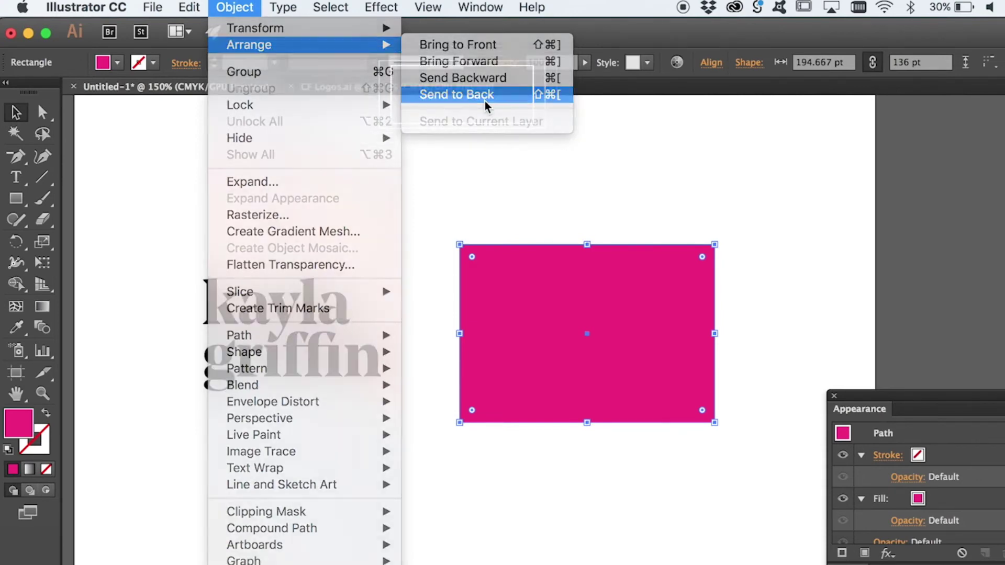
pyautogui.click(555, 187)
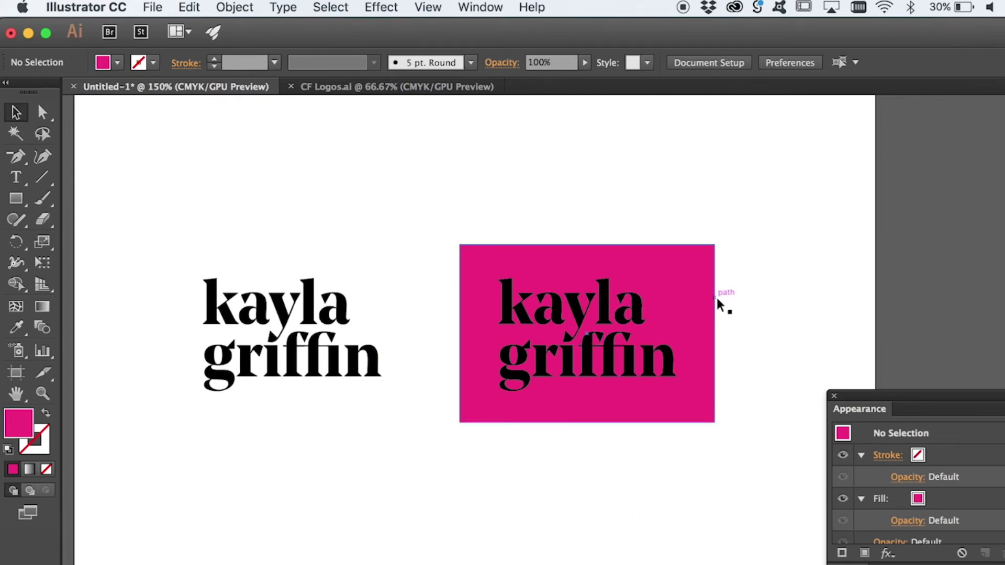
# Select the pink rectangle and copied lettering, then center them horizontally with the Align panel
pyautogui.moveTo(722, 453); pyautogui.dragTo(439, 211)
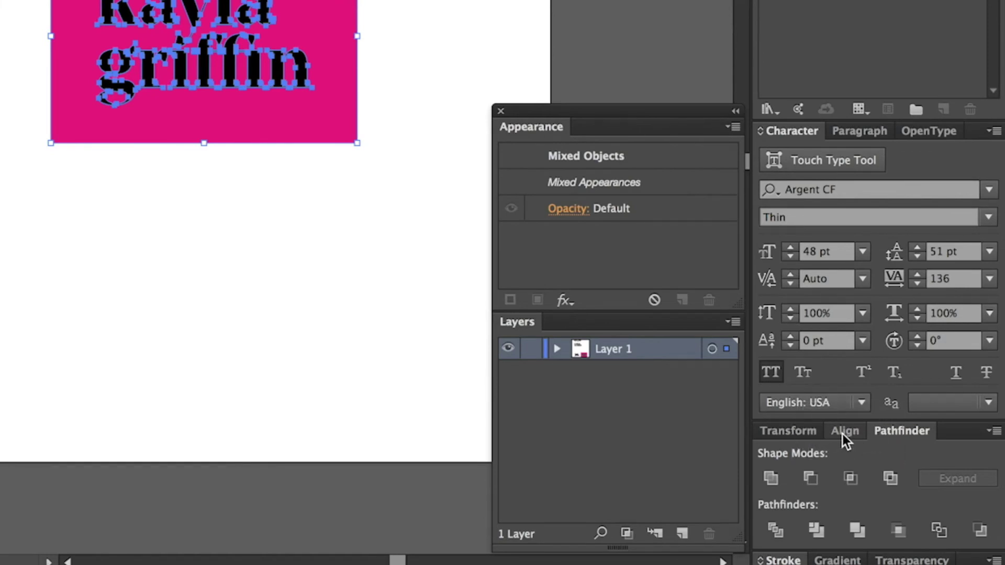
pyautogui.click(843, 431)
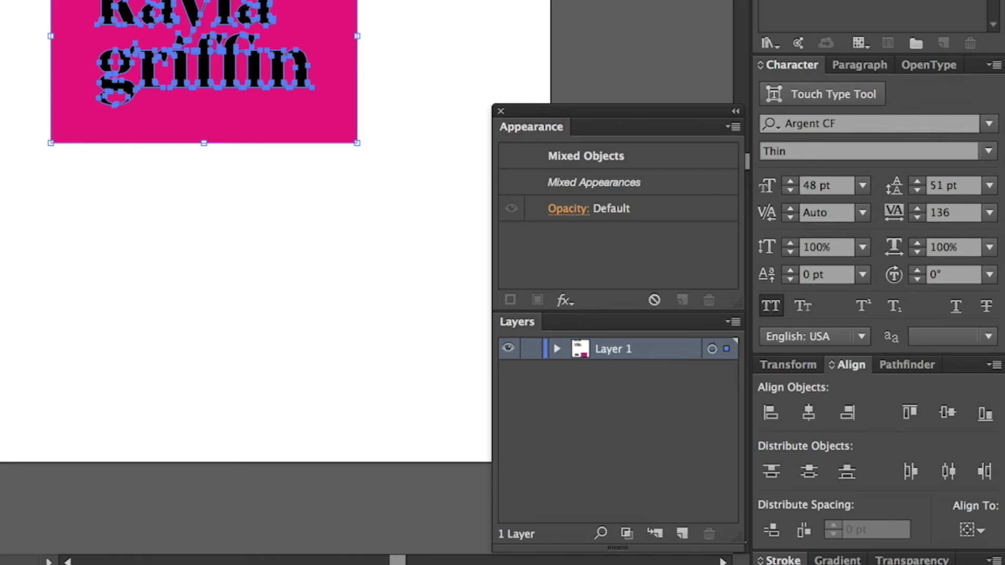
pyautogui.click(770, 414)
pyautogui.click(811, 415)
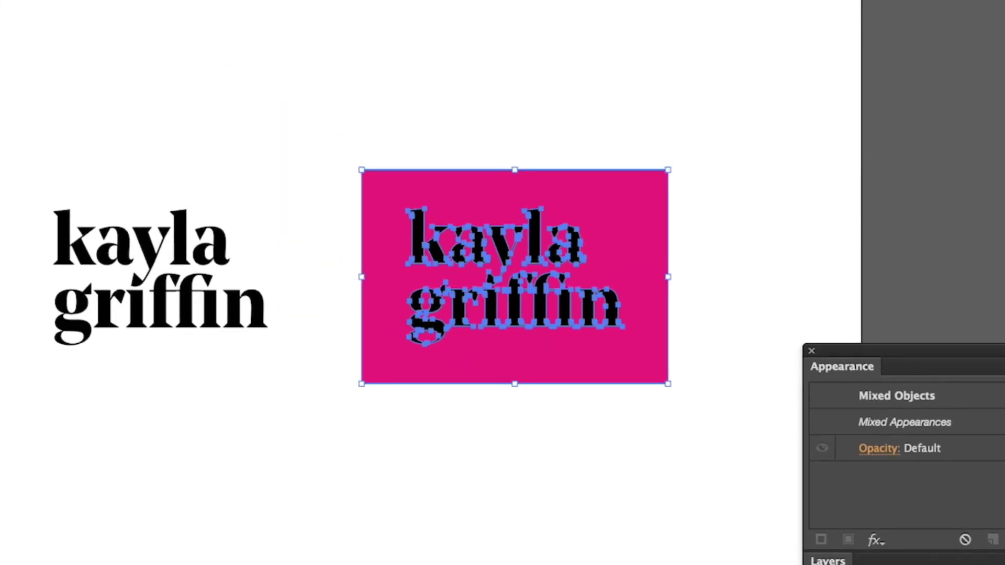
pyautogui.press('super+shift+a')
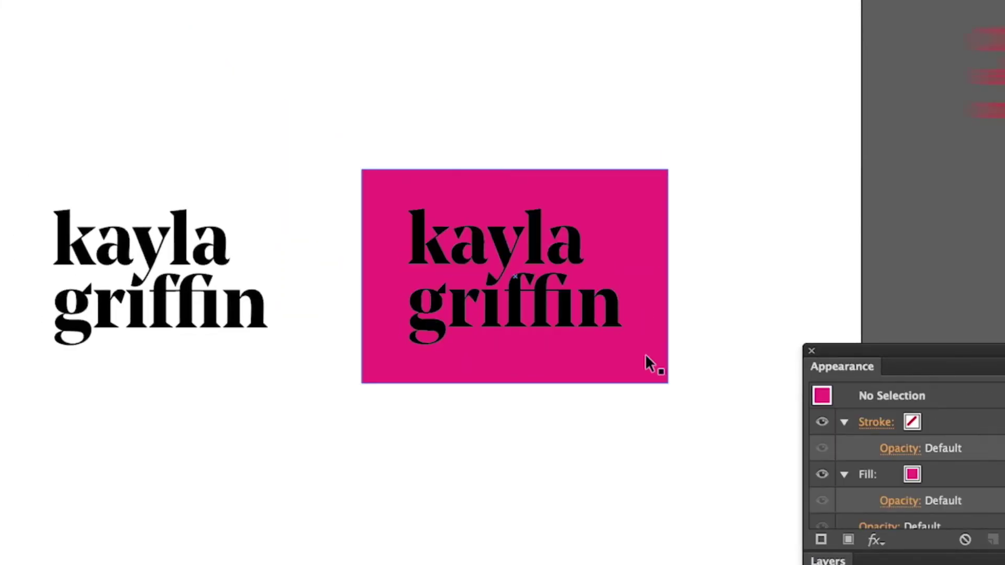
# Select the lettering plus the pink rectangle and apply Pathfinder Minus Front
pyautogui.click(614, 321)
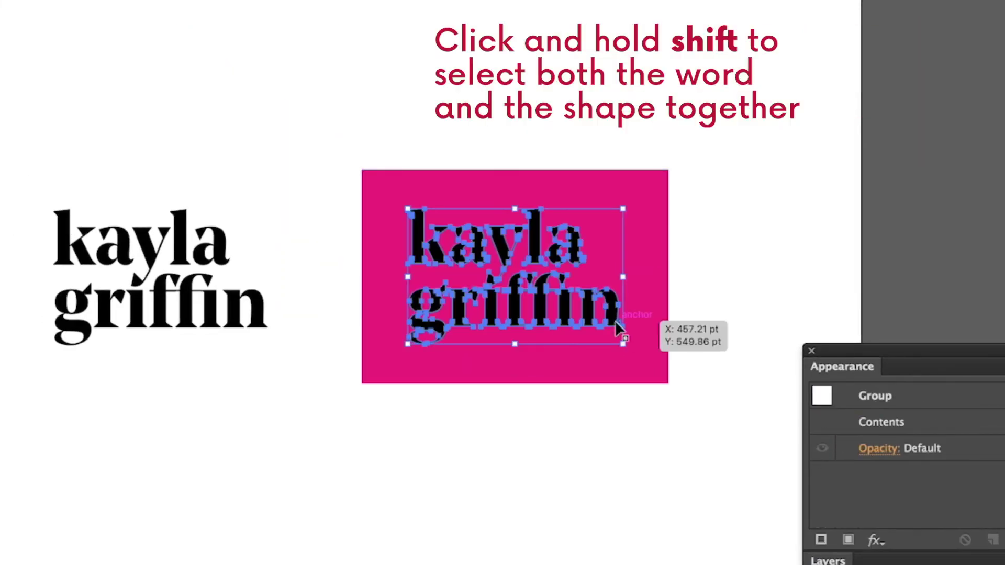
pyautogui.keyDown('shift'); pyautogui.click(514, 376); pyautogui.keyUp('shift')
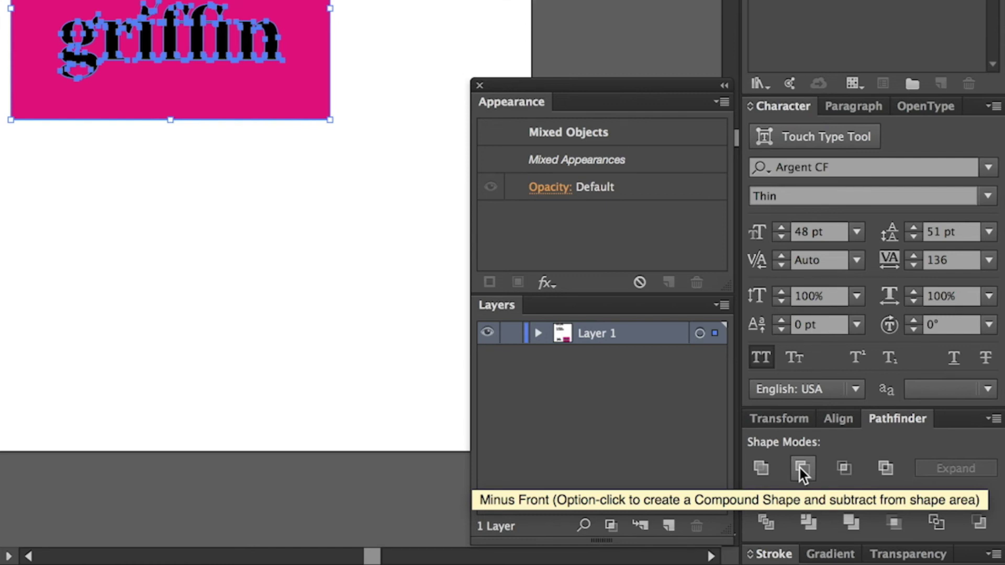
pyautogui.click(800, 468)
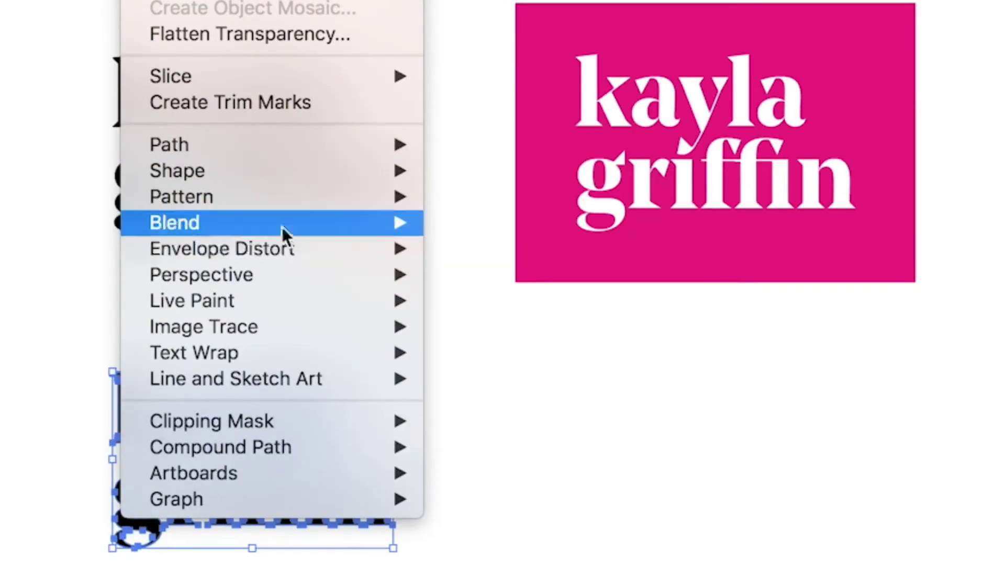
pyautogui.moveTo(285, 246)
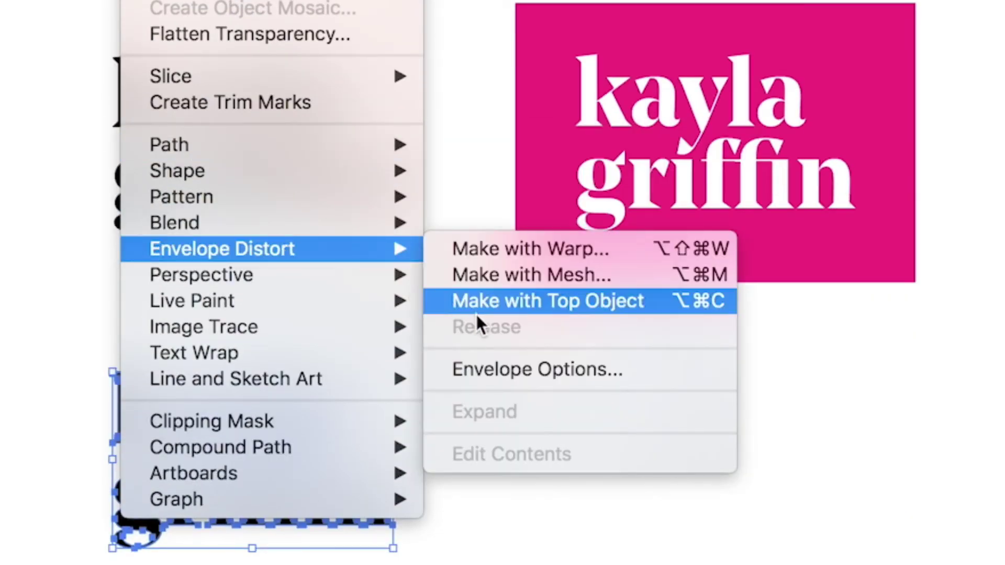
pyautogui.click(490, 249)
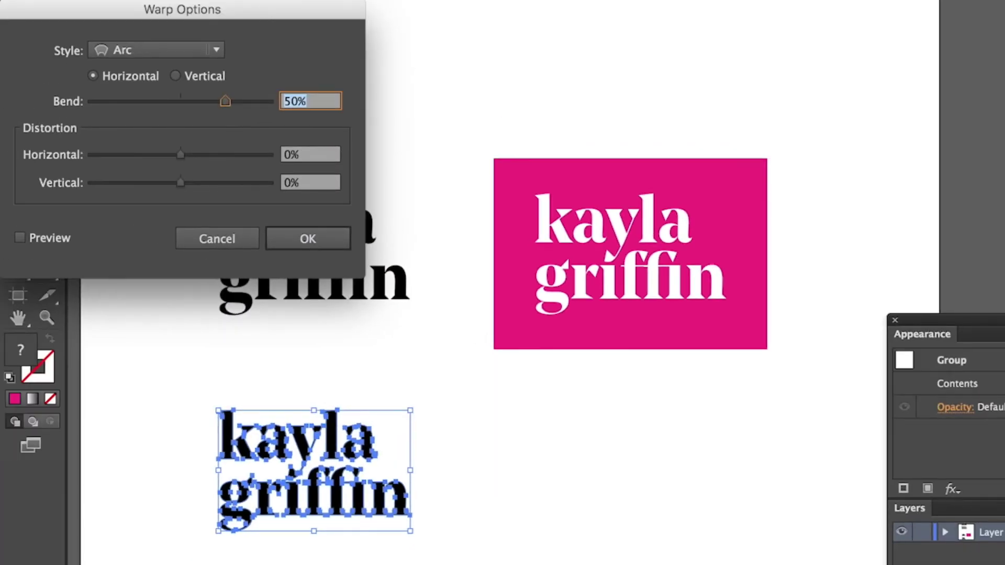
pyautogui.moveTo(262, 8); pyautogui.dragTo(650, 31)
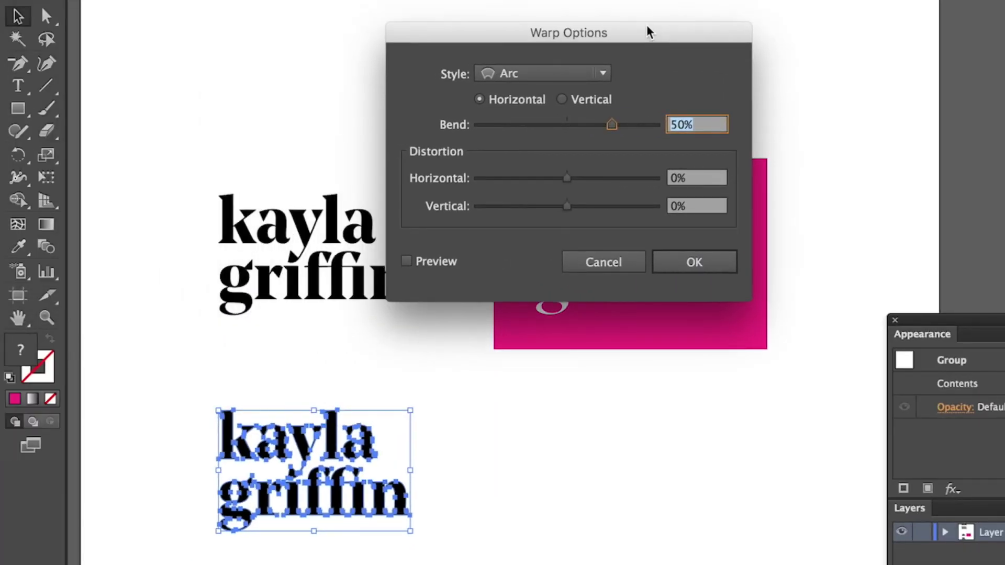
pyautogui.click(603, 74)
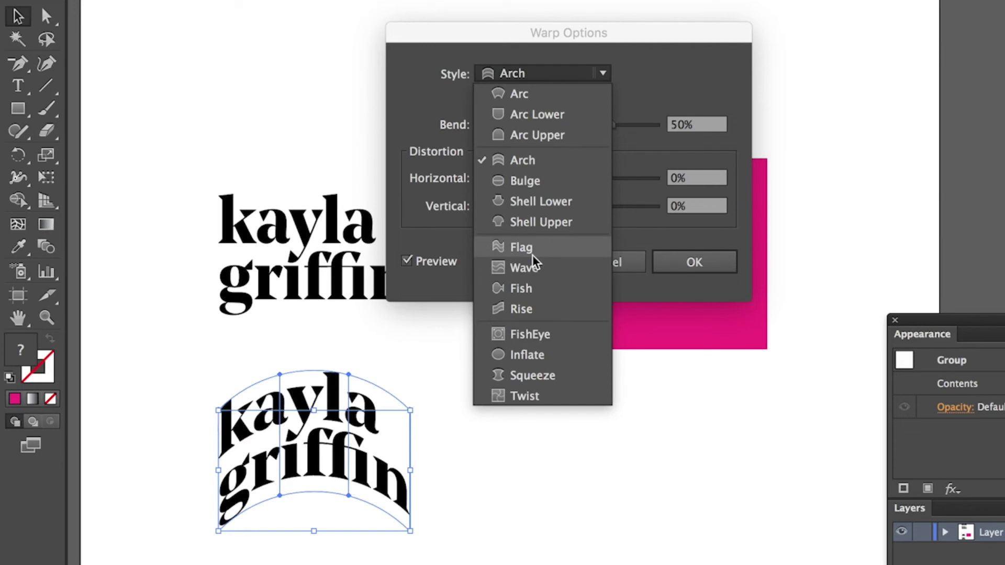
pyautogui.click(518, 248)
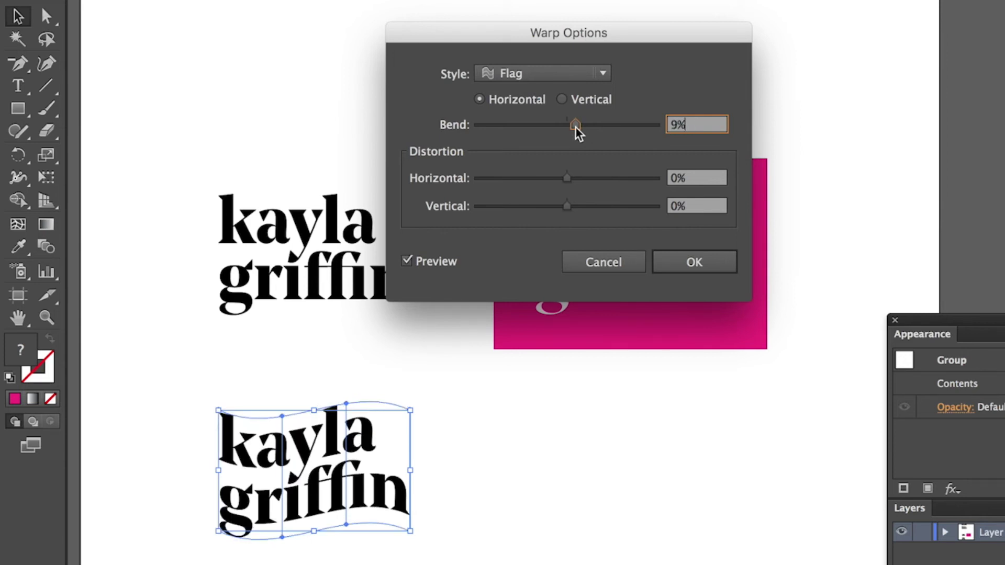
pyautogui.moveTo(580, 133); pyautogui.dragTo(578, 133)
pyautogui.press('Tab')
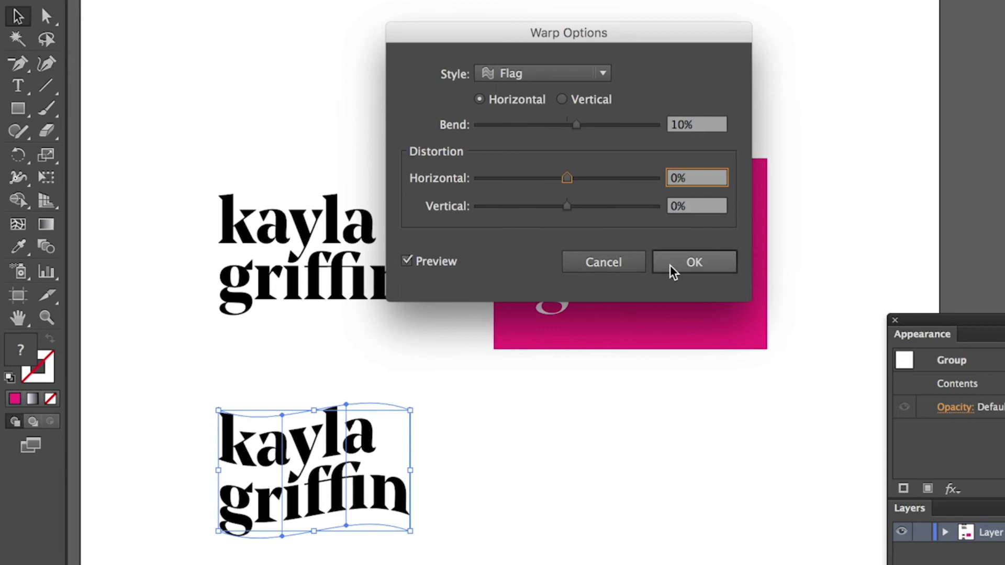
pyautogui.click(690, 263)
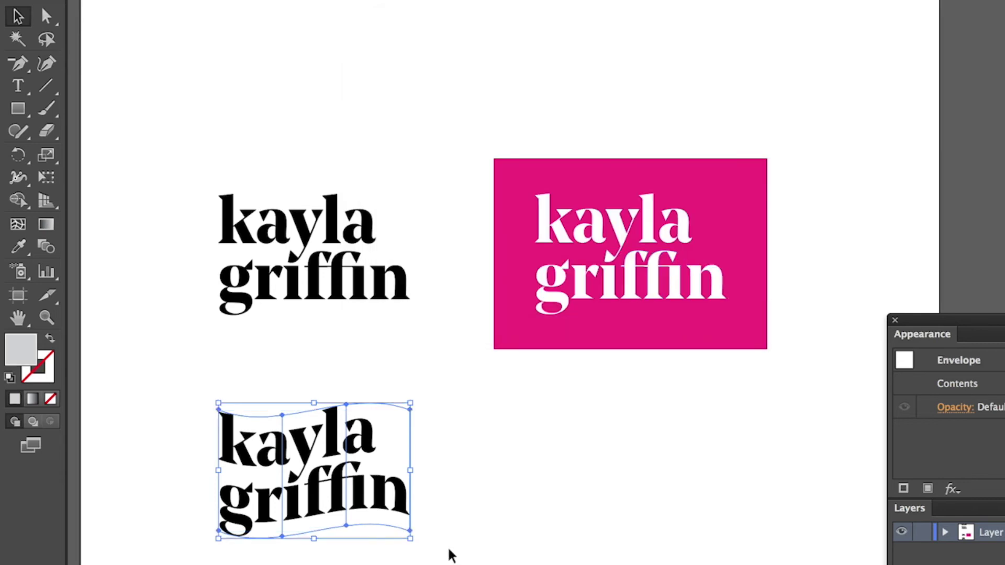
pyautogui.click(450, 550)
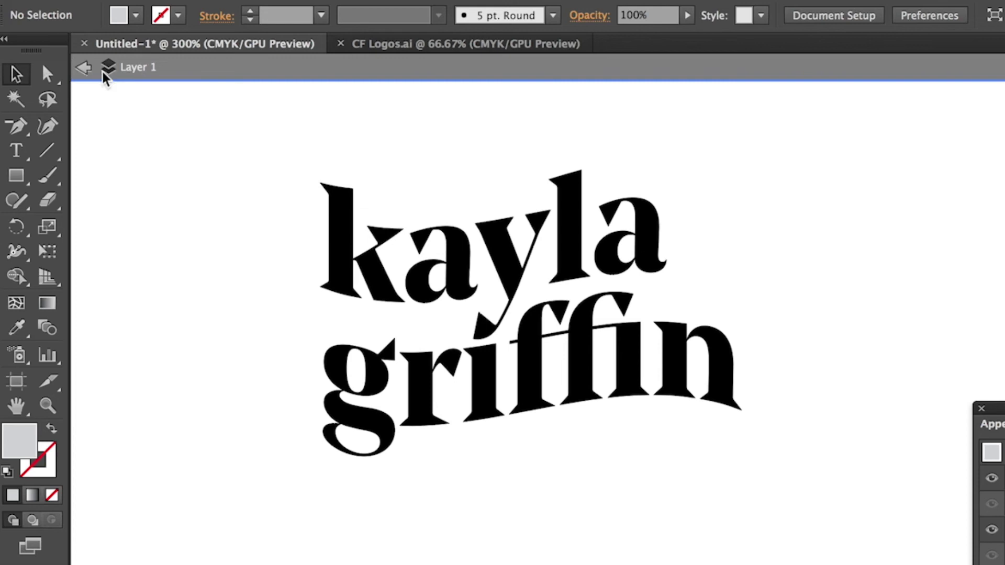
# Exit isolation mode and expand the flag-warped envelope with Object > Envelope Distort > Expand
pyautogui.click(83, 68)
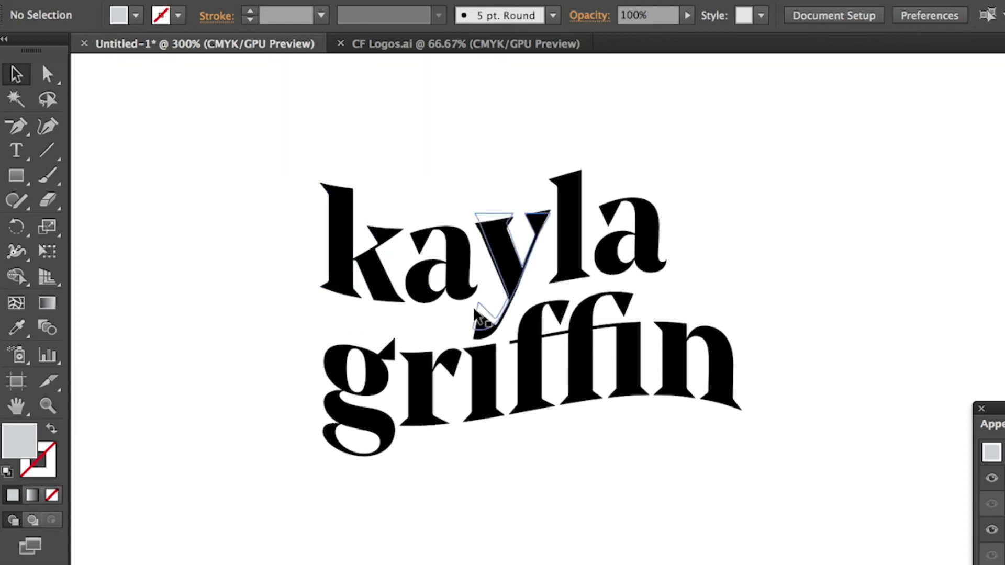
pyautogui.click(515, 251)
pyautogui.click(224, 8)
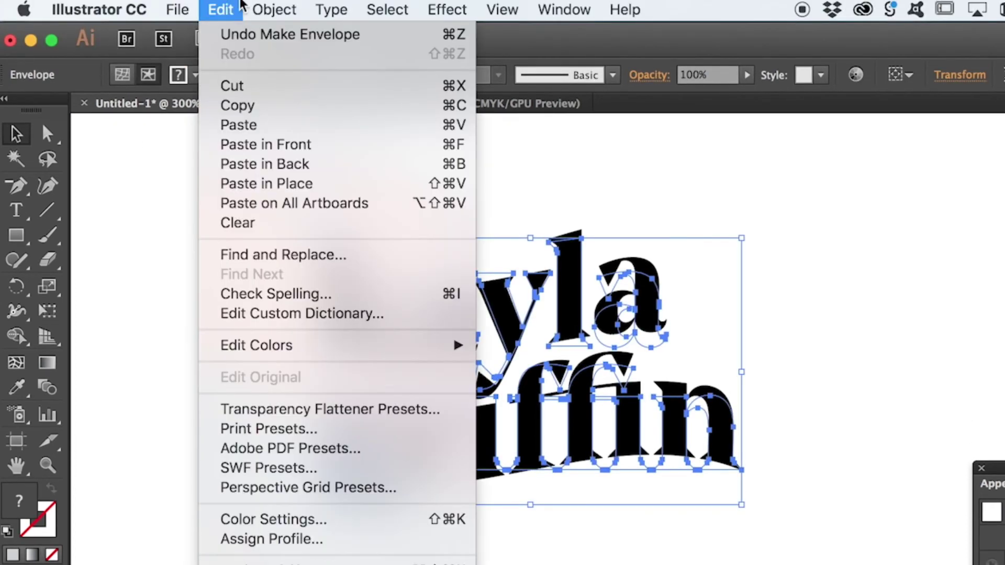
pyautogui.click(224, 9)
pyautogui.click(276, 5)
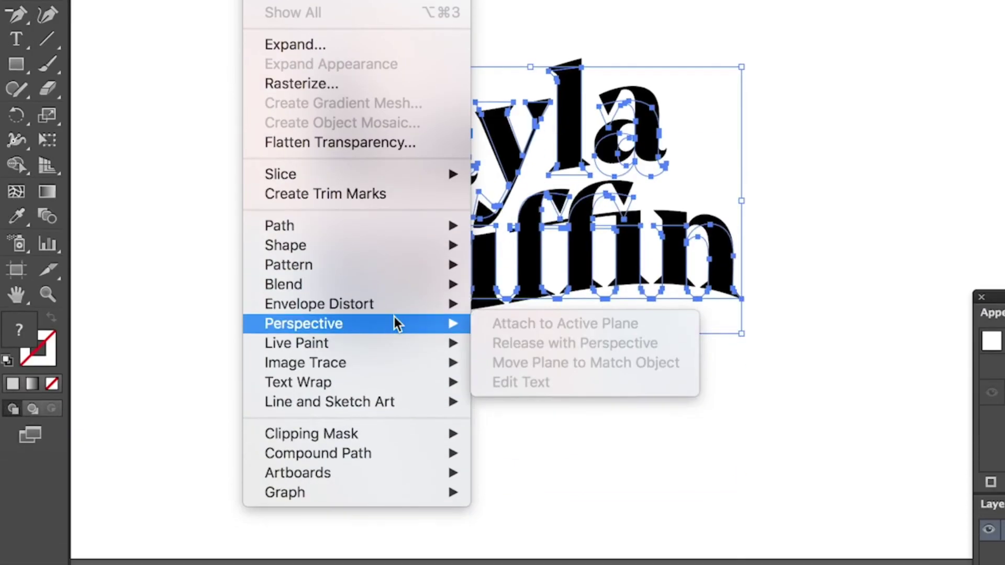
pyautogui.moveTo(393, 480)
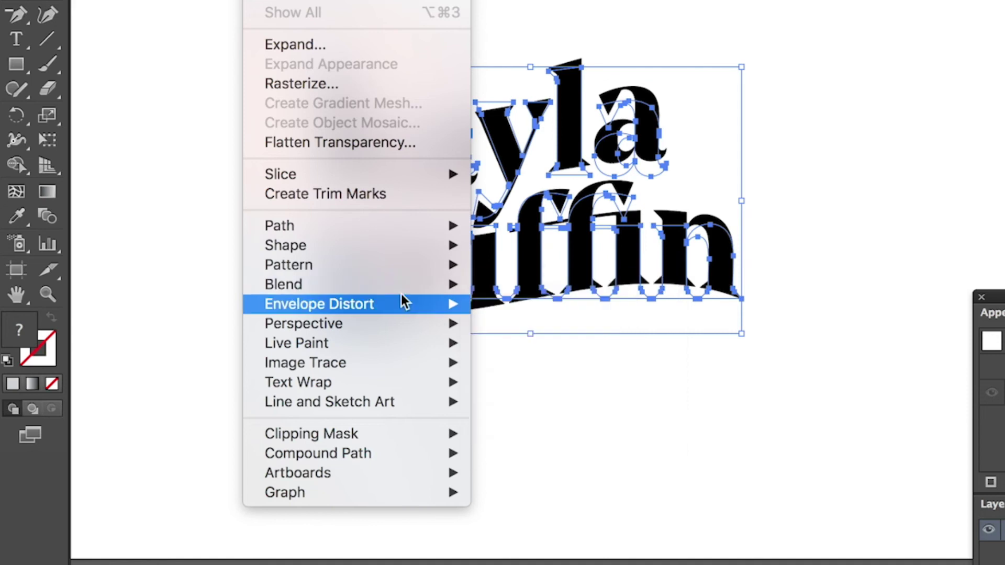
pyautogui.moveTo(402, 304)
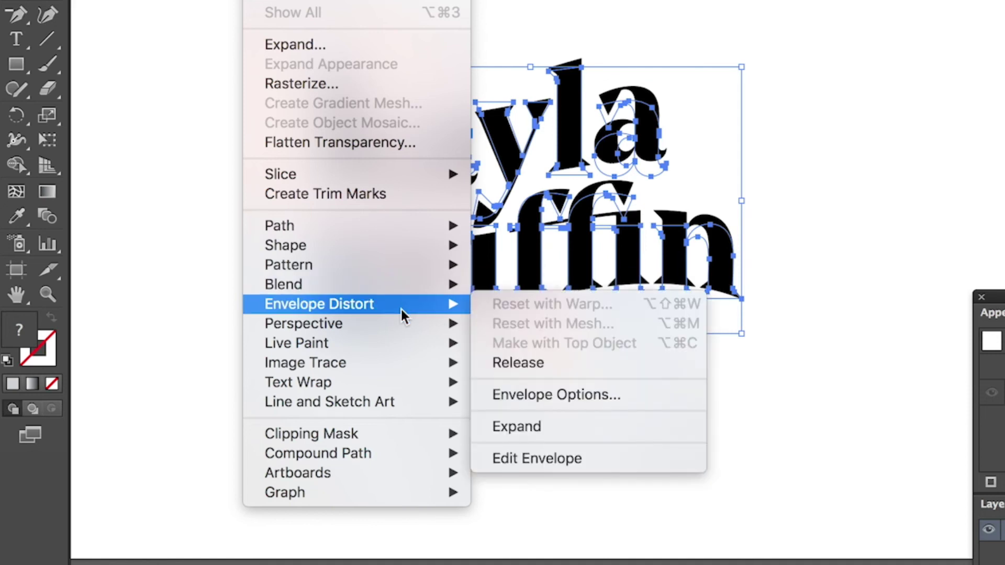
pyautogui.click(579, 437)
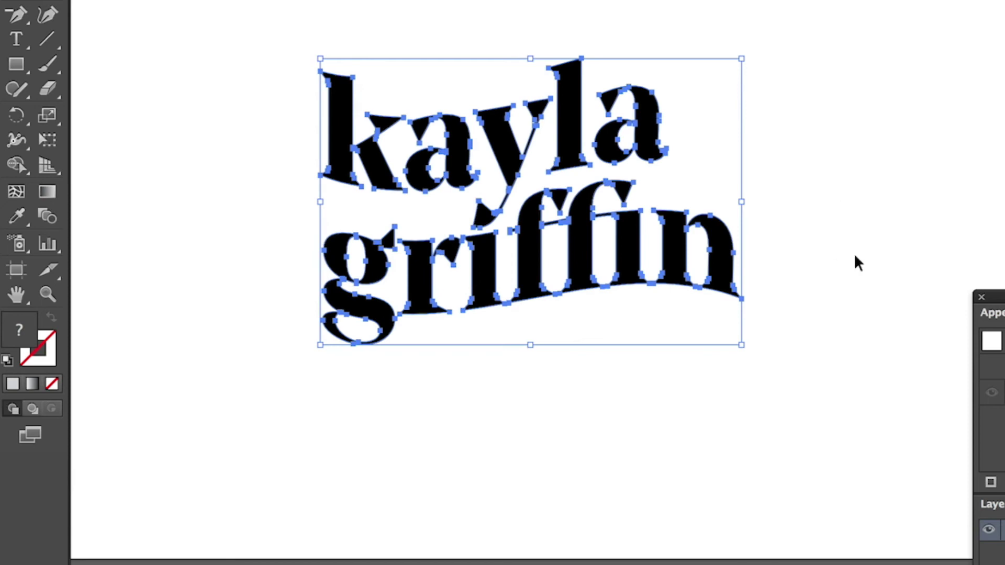
pyautogui.click(938, 227)
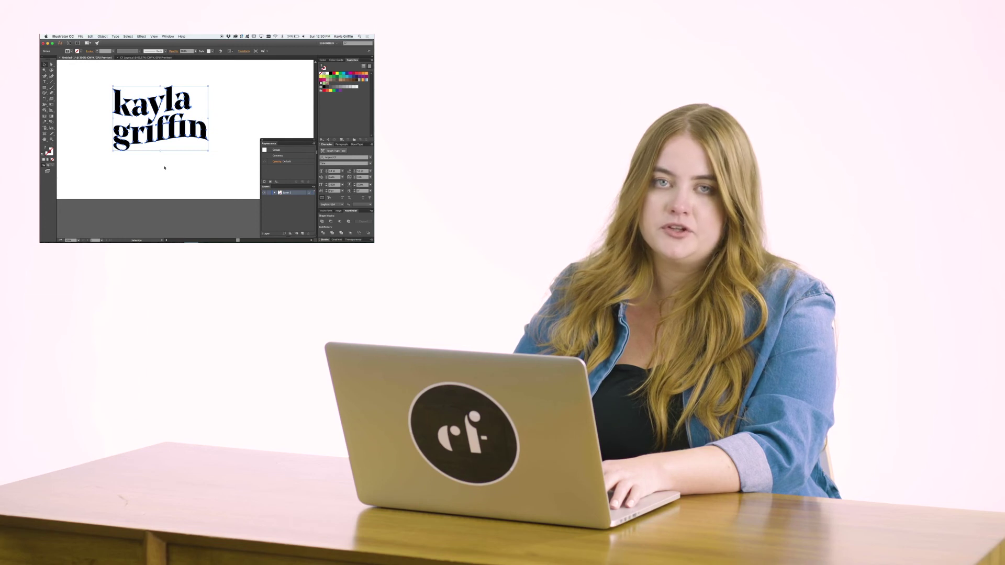
# Show the colour spectrum to pick a dark green fill for the lettering
pyautogui.click(324, 60)
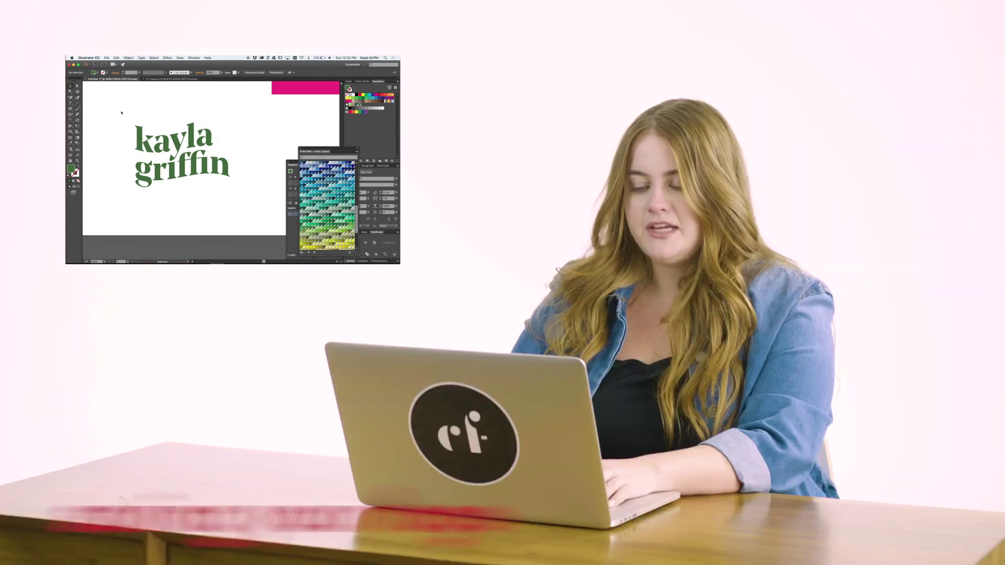
pyautogui.press('a')
pyautogui.moveTo(122, 112); pyautogui.dragTo(231, 206)
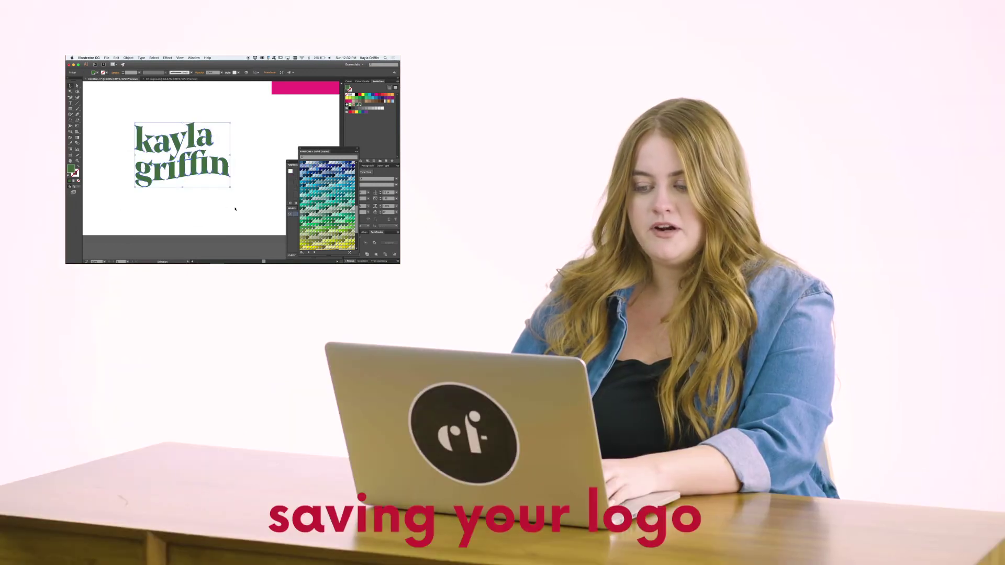
pyautogui.press('v')
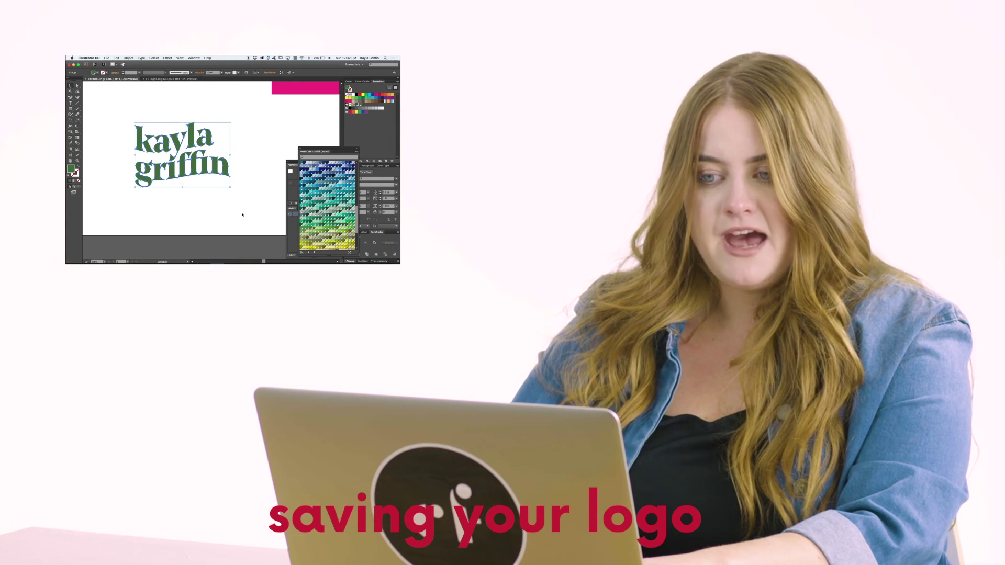
pyautogui.click(106, 58)
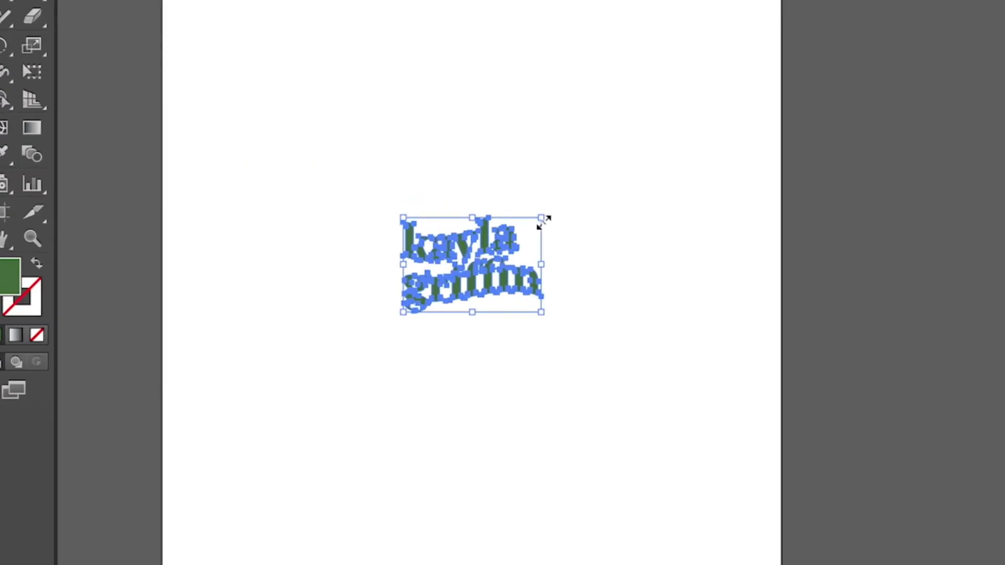
# Scale the pasted logo up proportionally to about 389 × 265 pt, undoing a stray stretch
pyautogui.moveTo(542, 218); pyautogui.dragTo(540, 0)
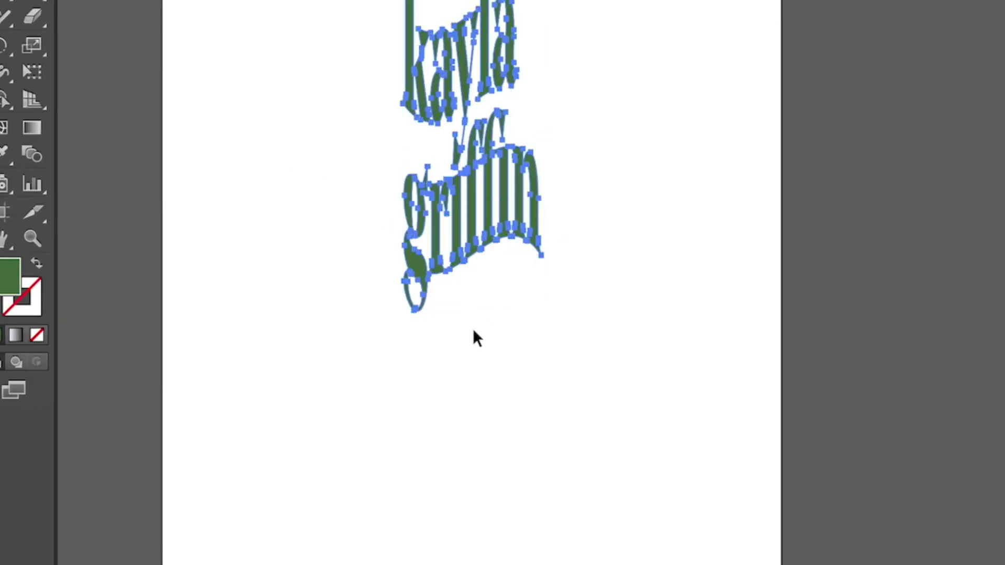
pyautogui.press('super+z')
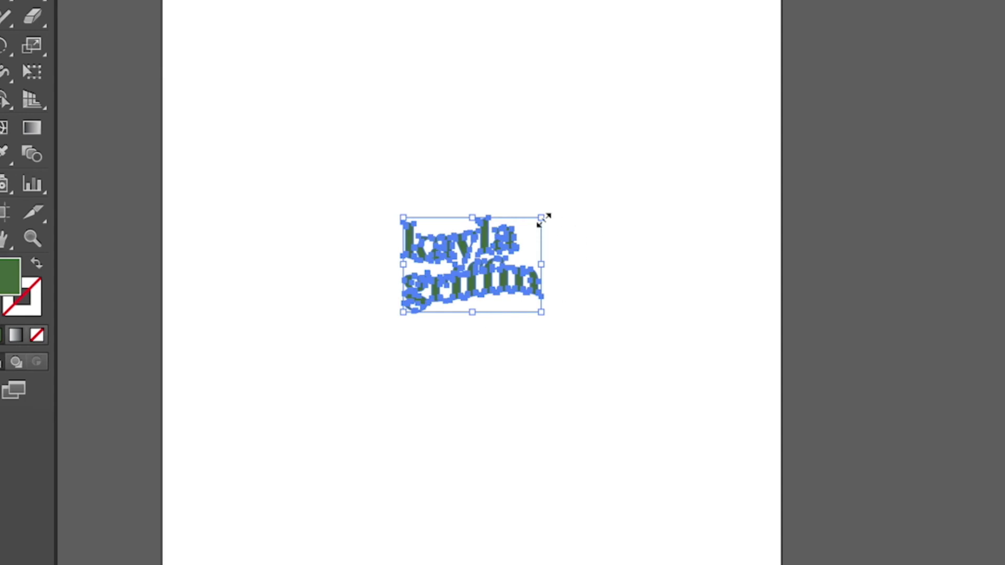
pyautogui.moveTo(542, 218); pyautogui.dragTo(624, 161)
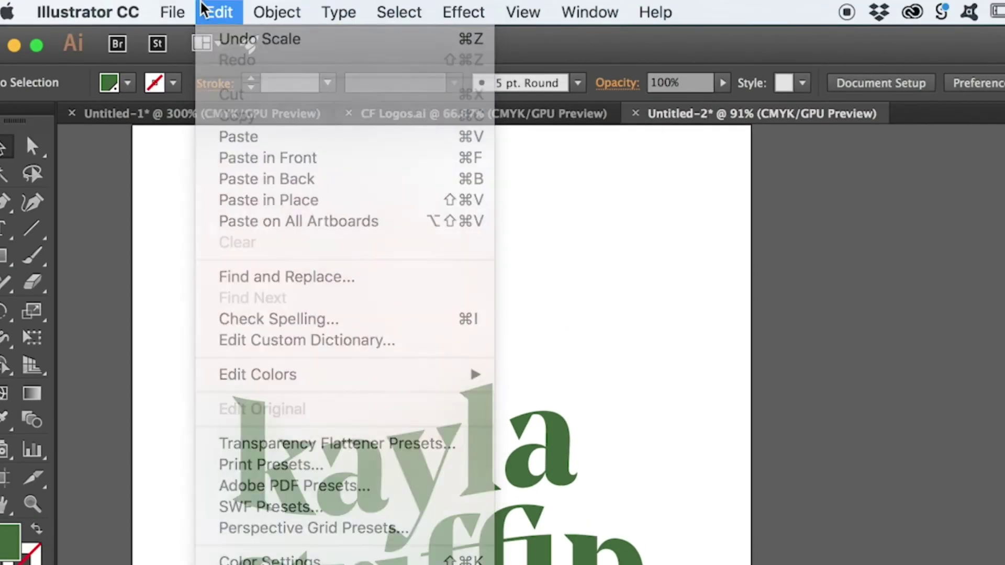
# Save the logo as Illustrator EPS, Kayla Griffin Logo.eps, in the Video Assets folder
pyautogui.click(179, 6)
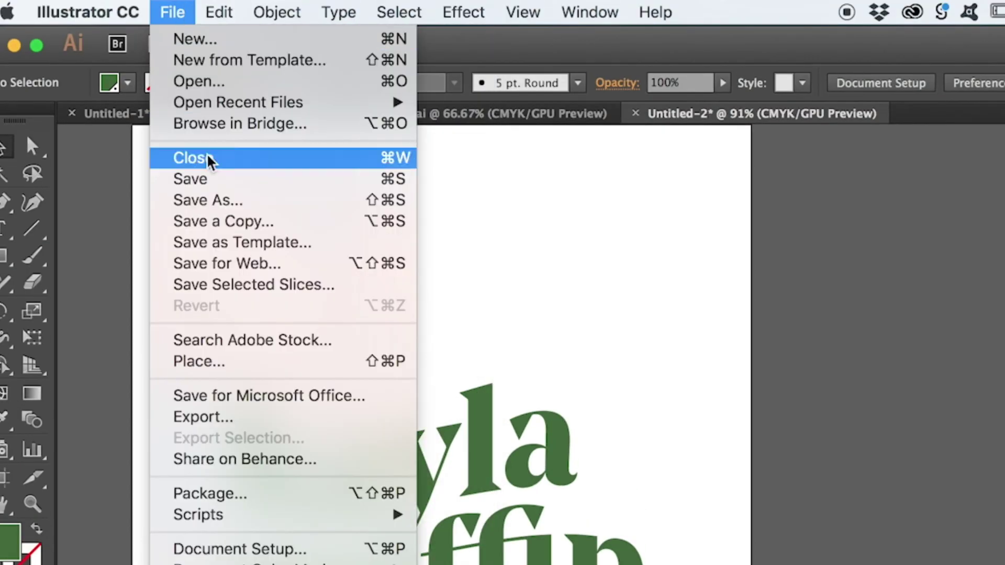
pyautogui.click(219, 201)
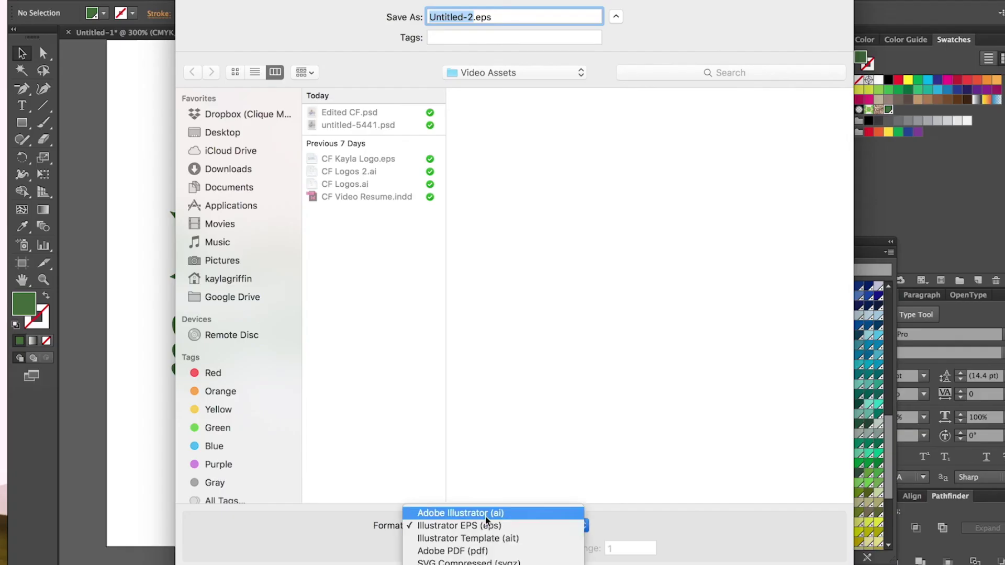
pyautogui.click(488, 513)
pyautogui.click(486, 529)
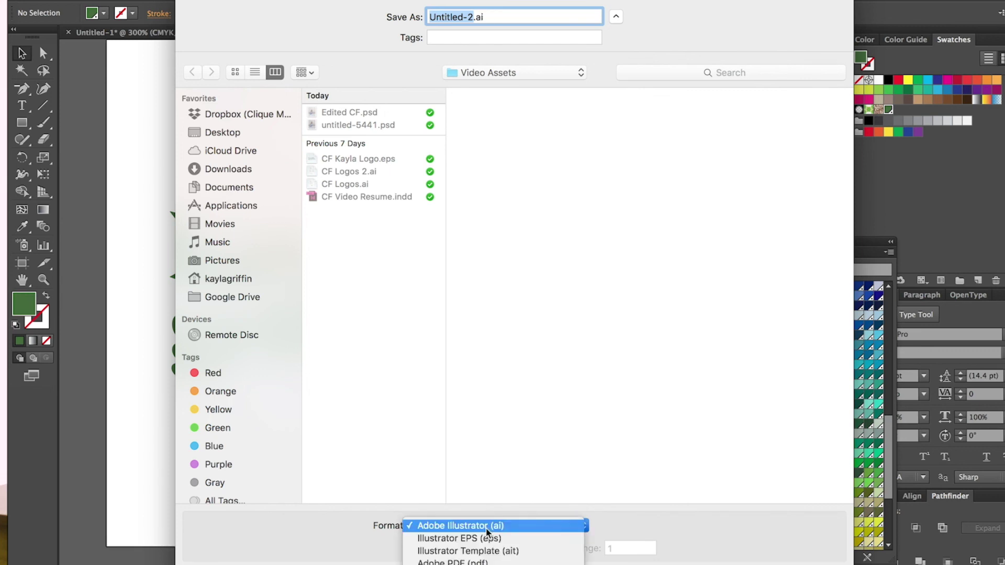
pyautogui.click(490, 522)
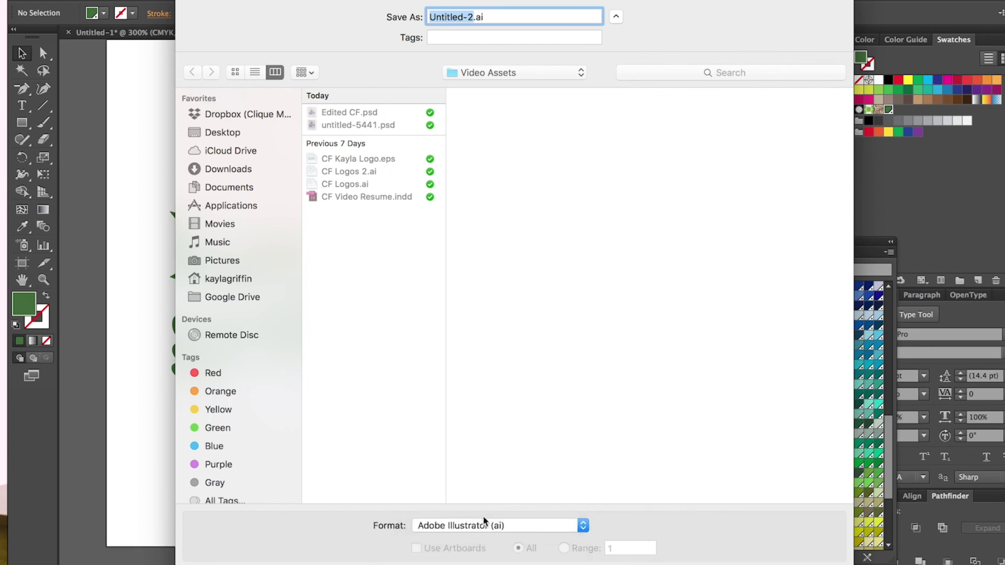
pyautogui.click(485, 521)
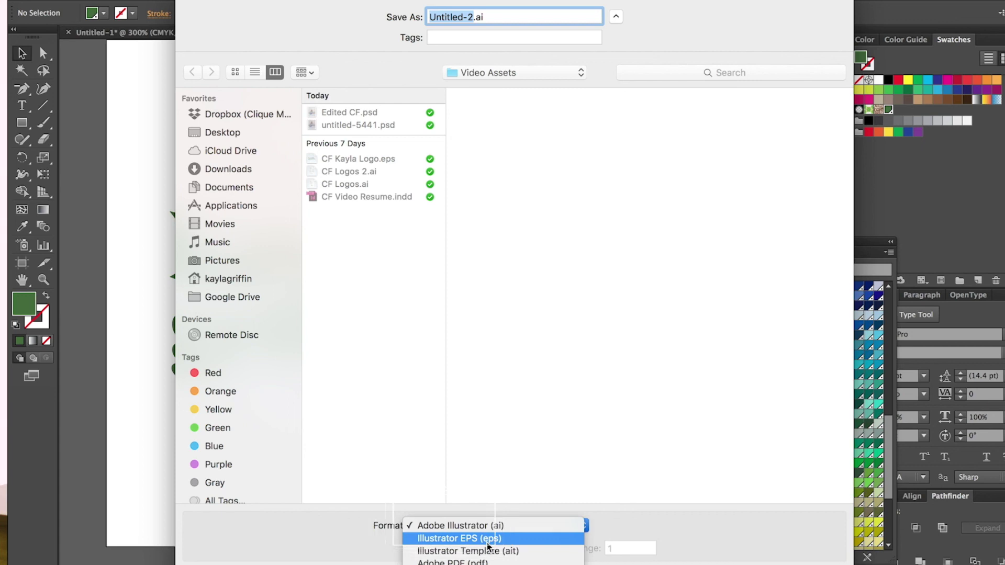
pyautogui.click(487, 539)
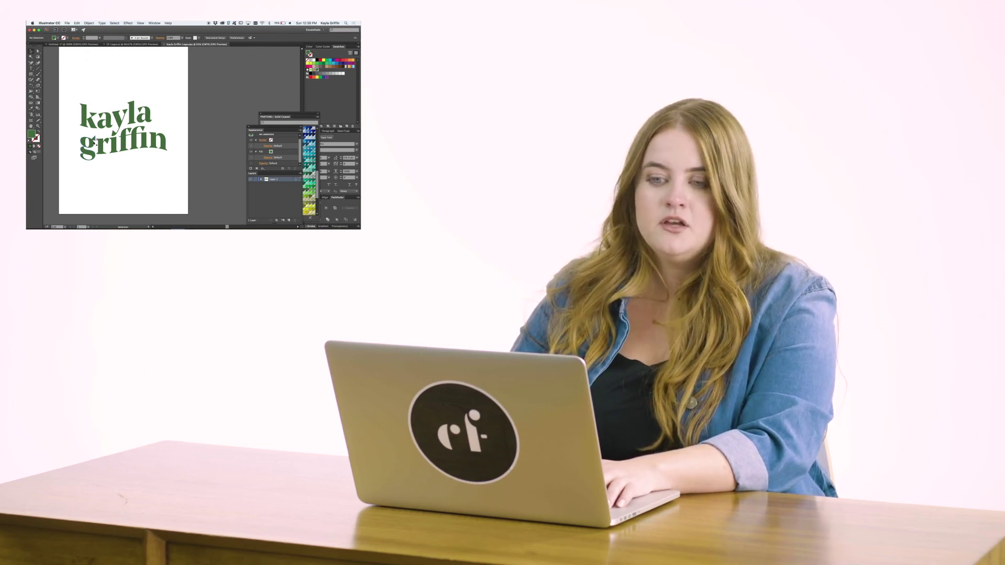
# Export the logo as Kayla Griffin Logo.png at High (300 ppi) with a transparent background
pyautogui.click(69, 24)
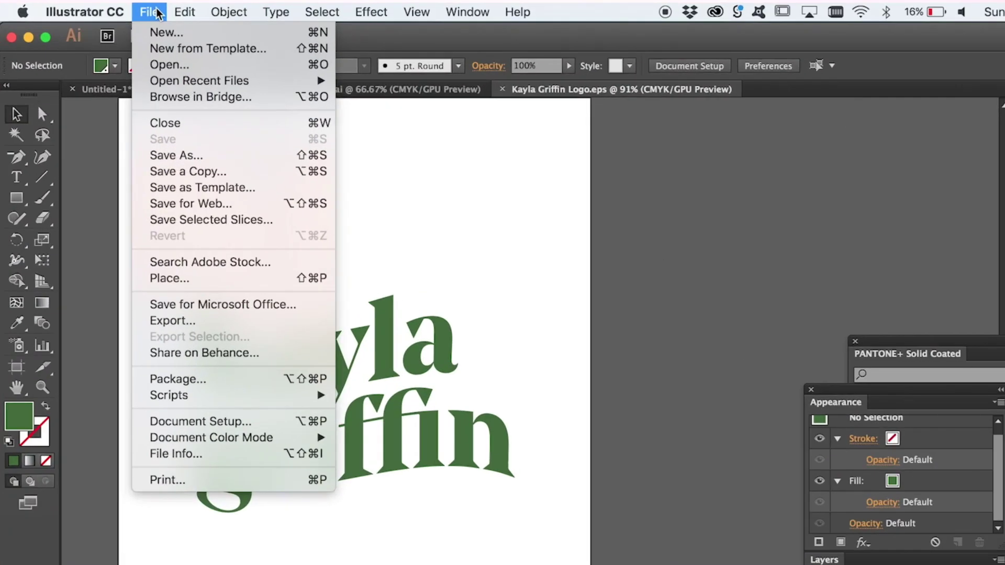
pyautogui.click(197, 321)
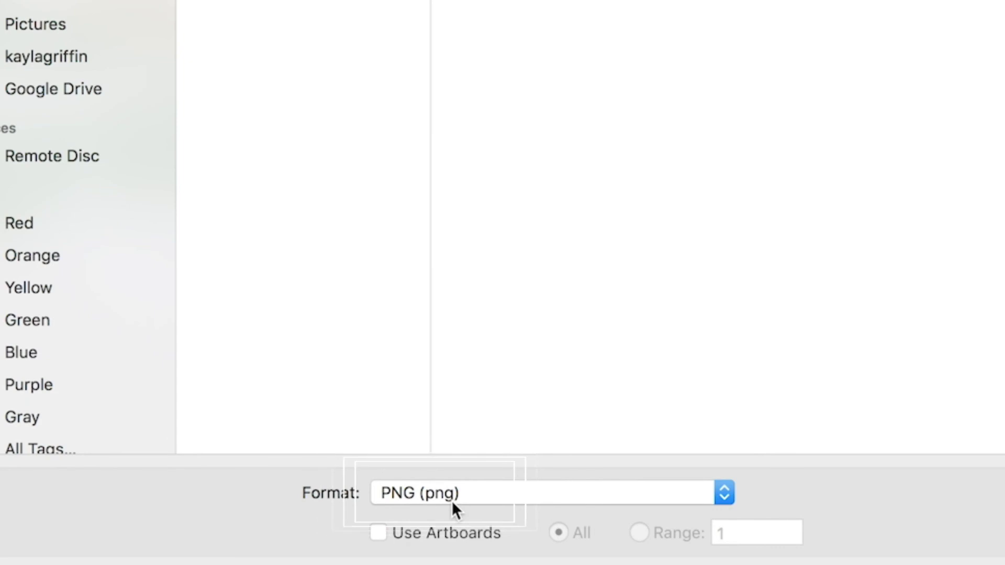
pyautogui.click(469, 520)
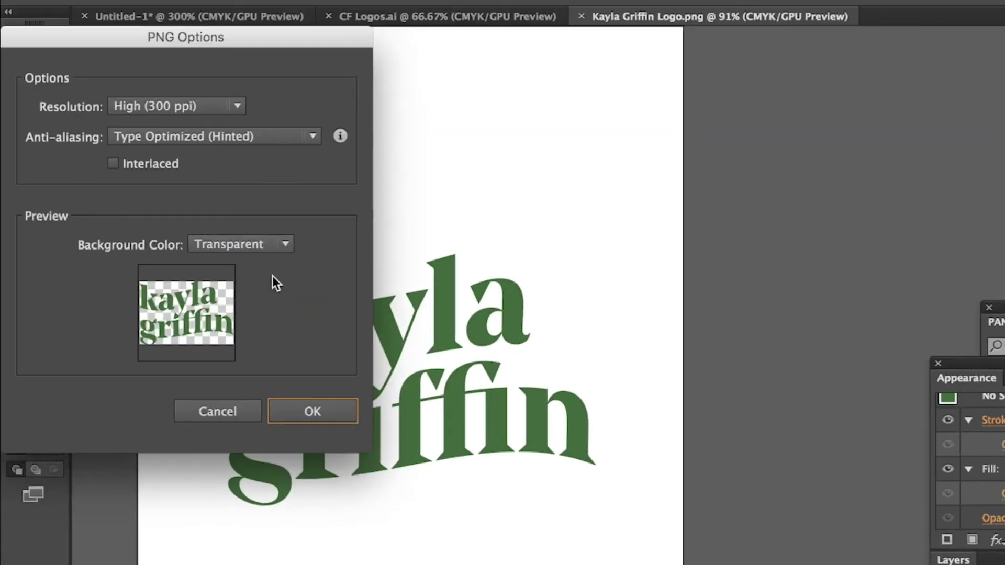
pyautogui.click(144, 132)
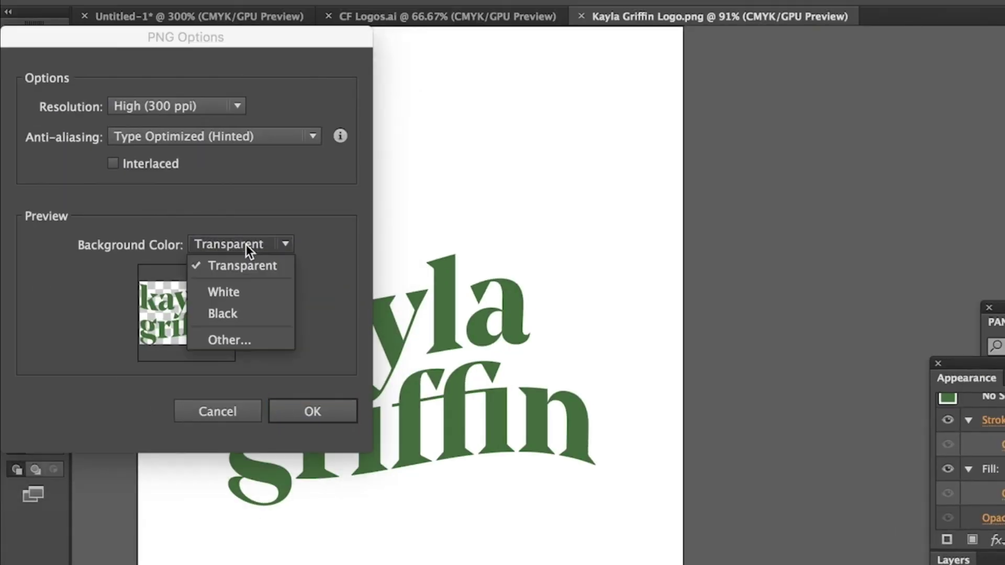
pyautogui.click(246, 292)
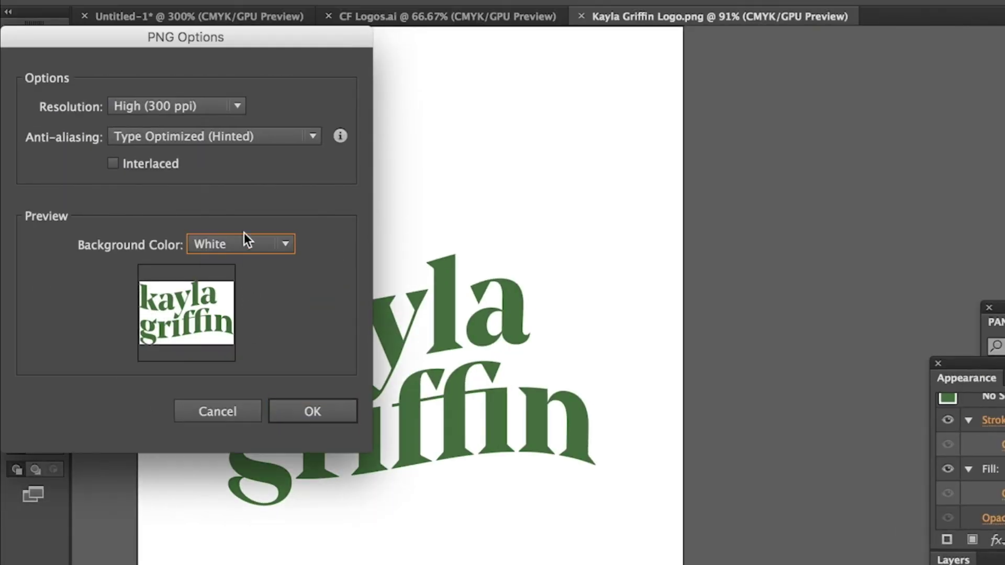
pyautogui.scroll(1, 244, 233)
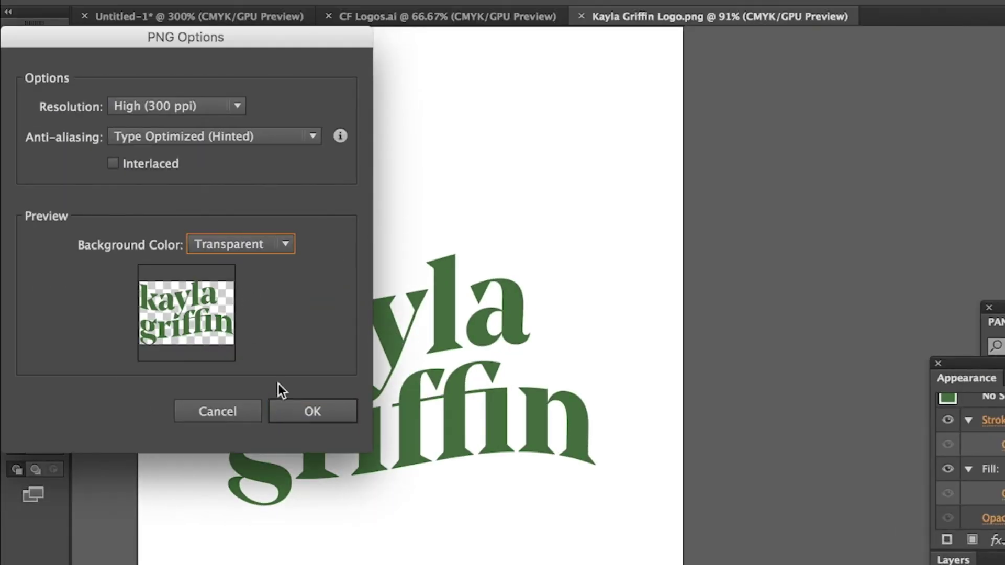
pyautogui.click(290, 413)
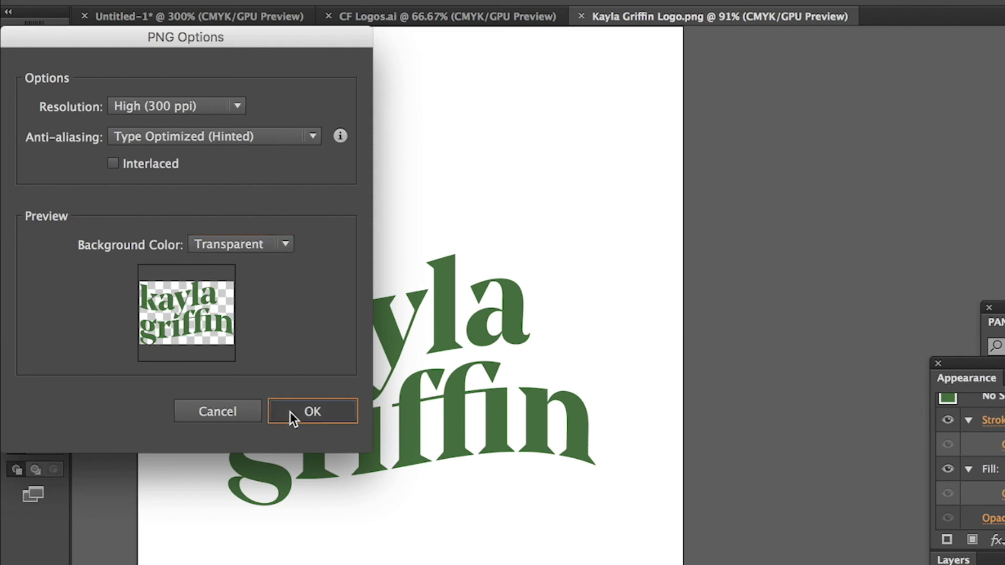